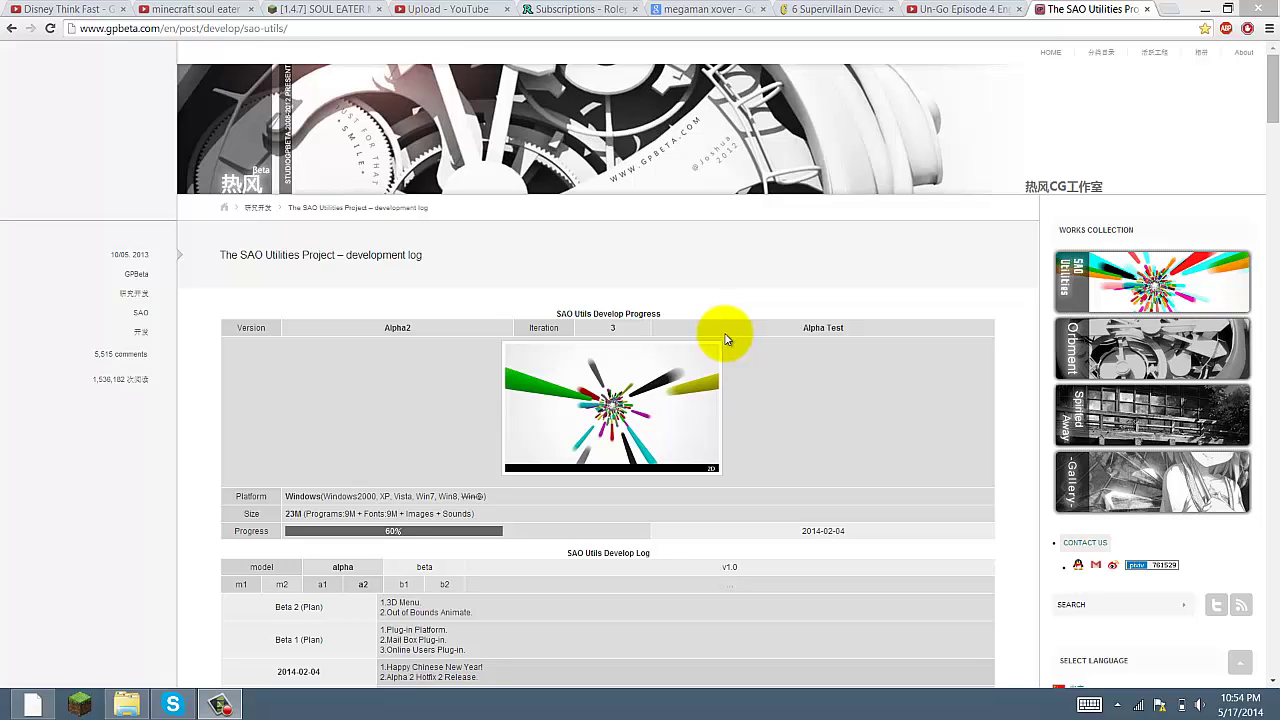
Examine the SAO Utilities project page, including its features, change log and the Alpha2 64bit Full package in the Downloads section.
scroll(726, 337, down, 2)
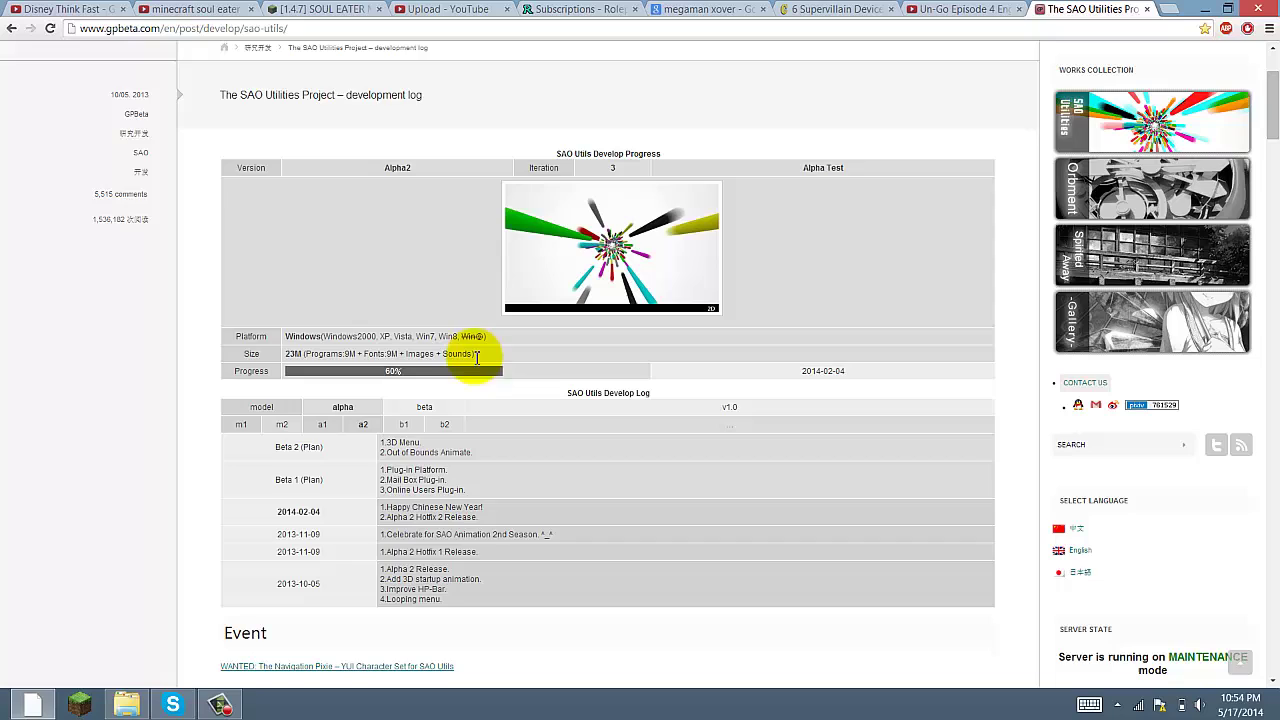
scroll(486, 370, down, 3)
scroll(488, 370, down, 1)
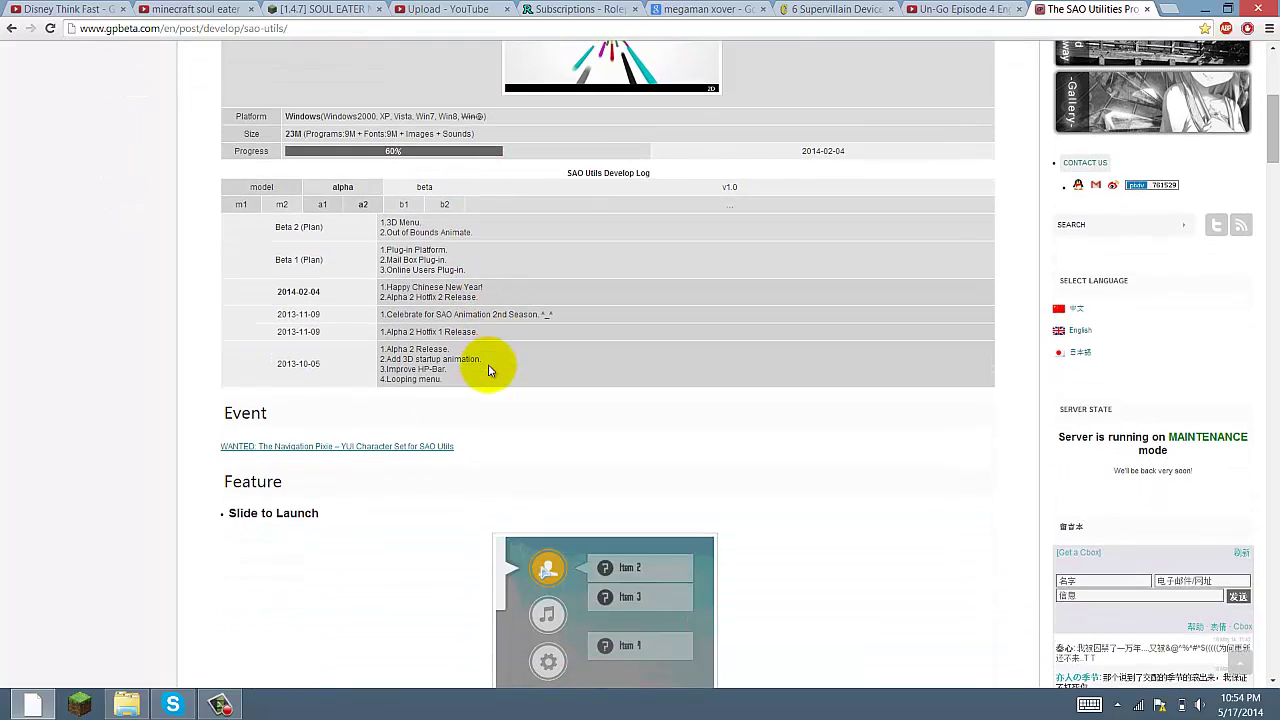
scroll(488, 370, down, 2)
scroll(488, 370, down, 10)
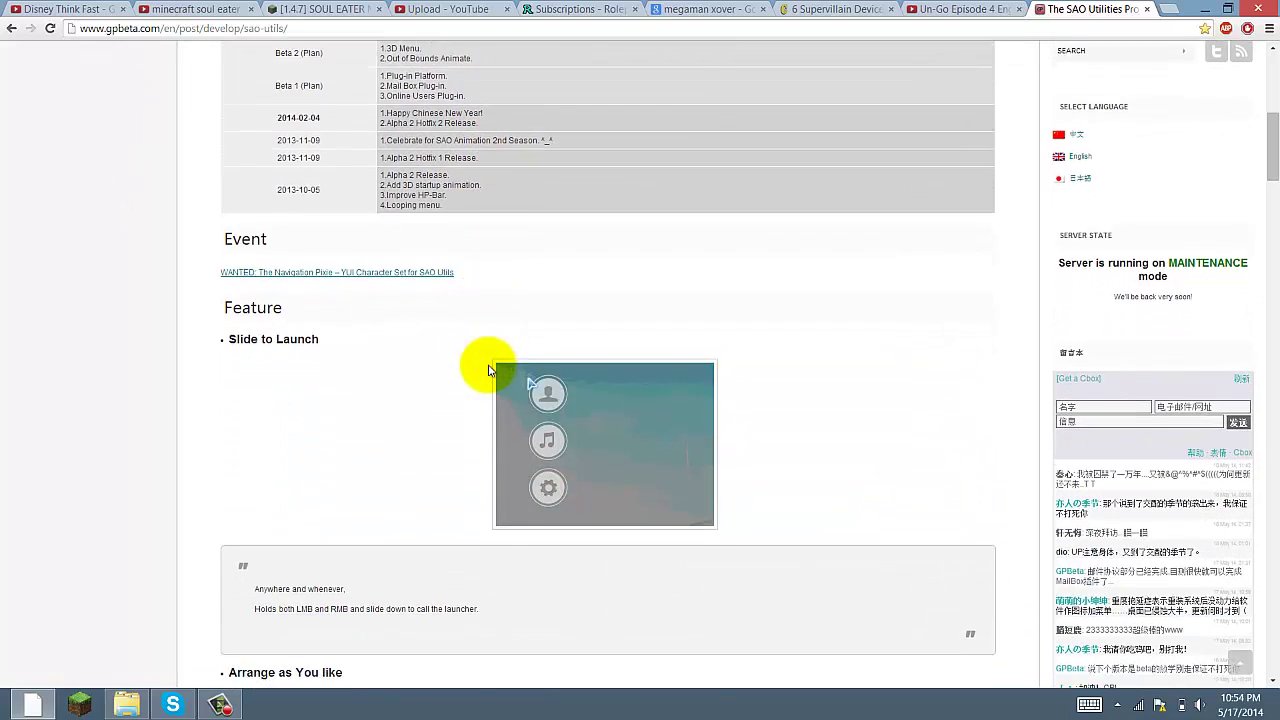
scroll(488, 370, down, 15)
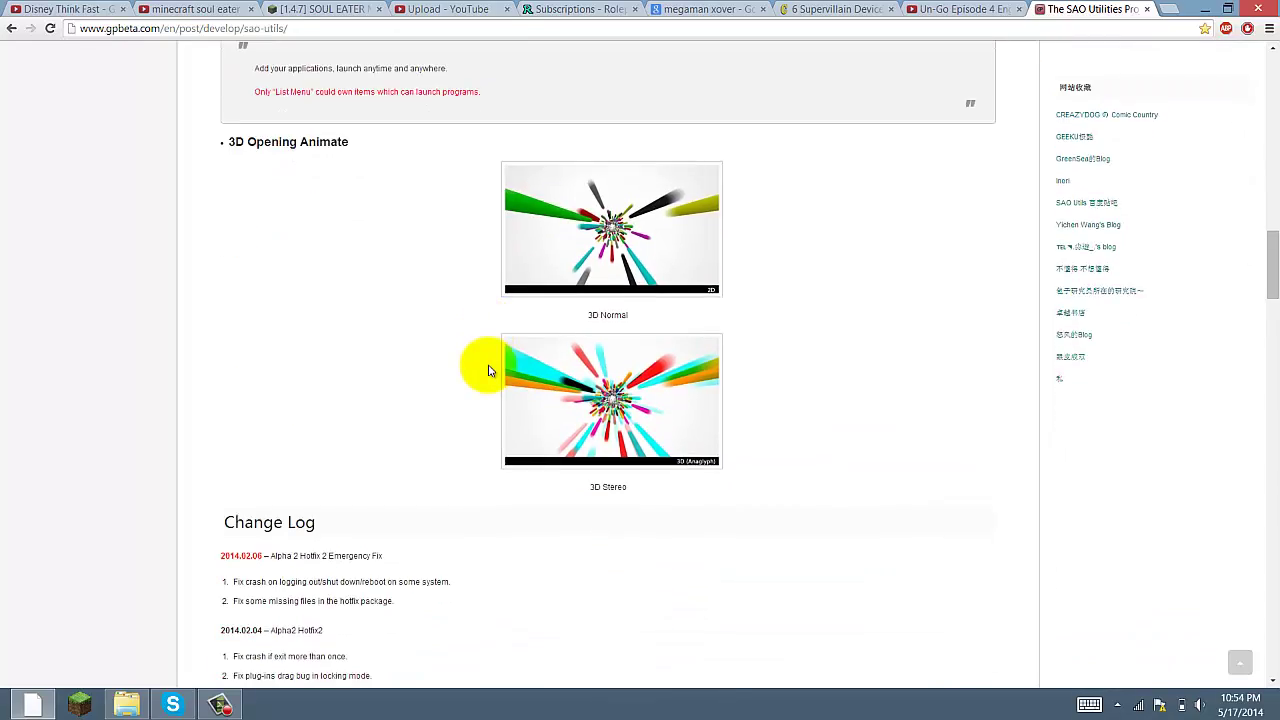
scroll(488, 370, down, 4)
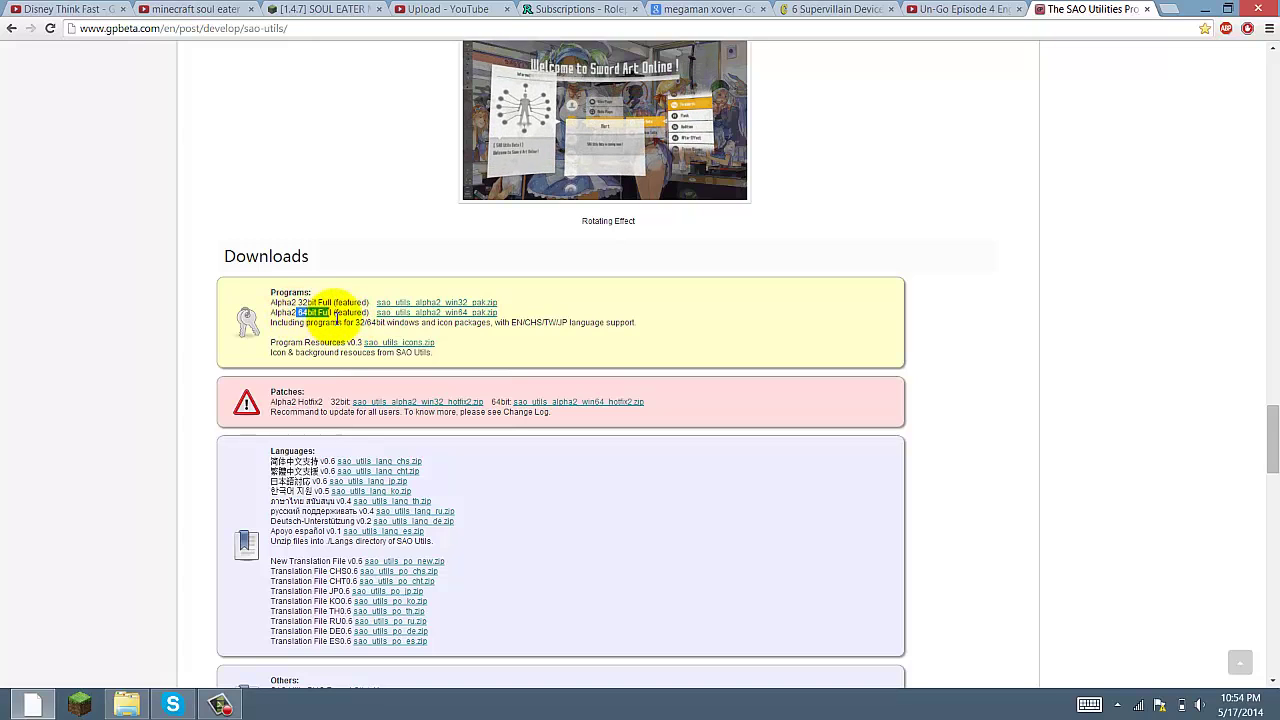
triple_click(320, 310)
click(330, 312)
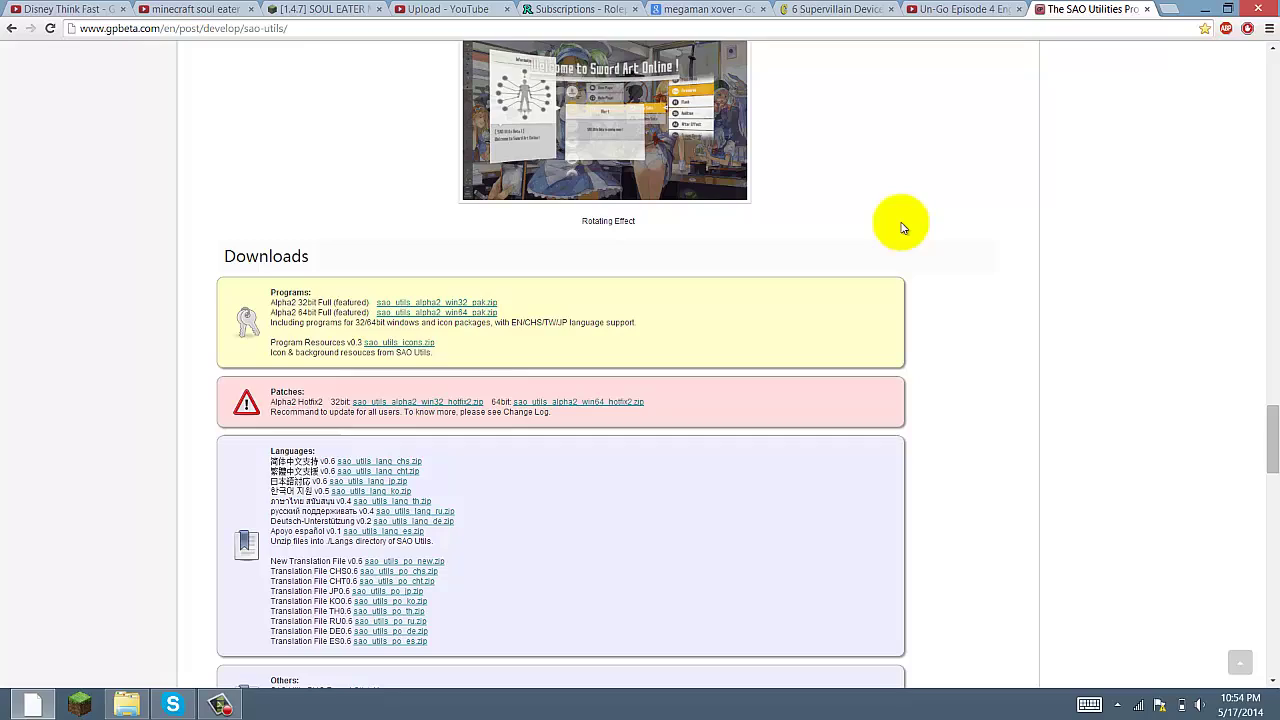
scroll(933, 190, up, 8)
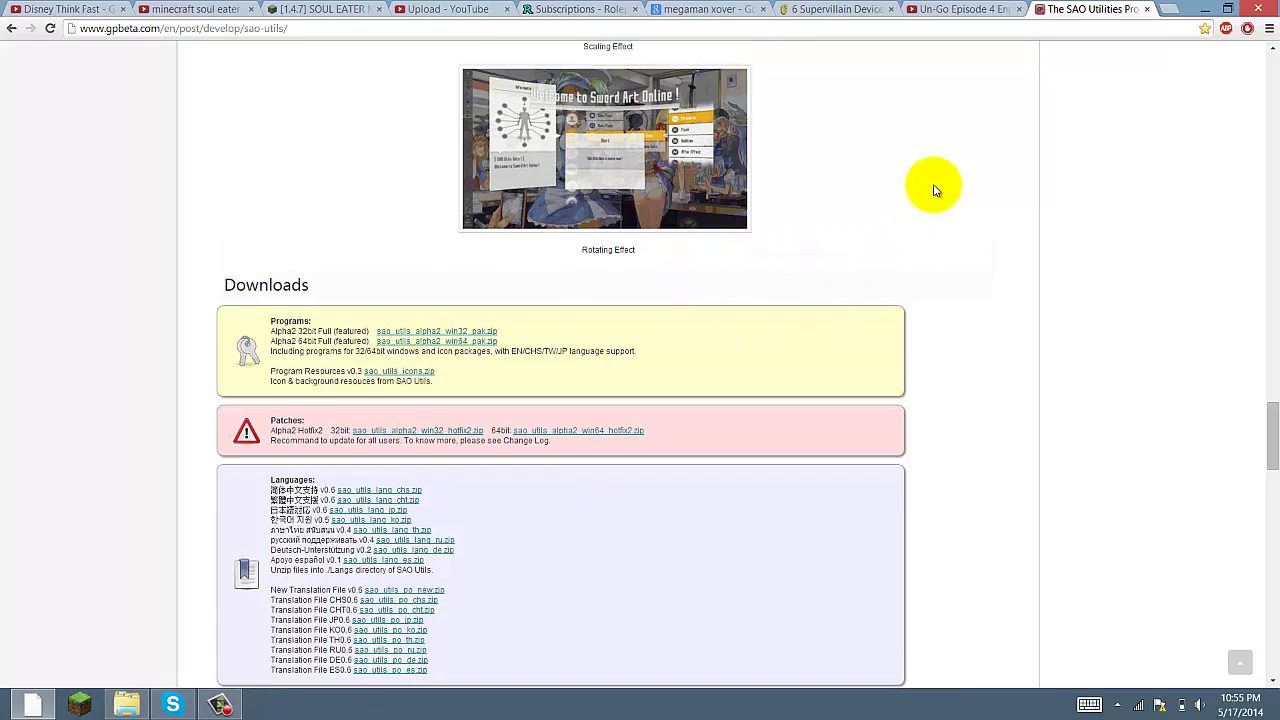
scroll(933, 190, up, 15)
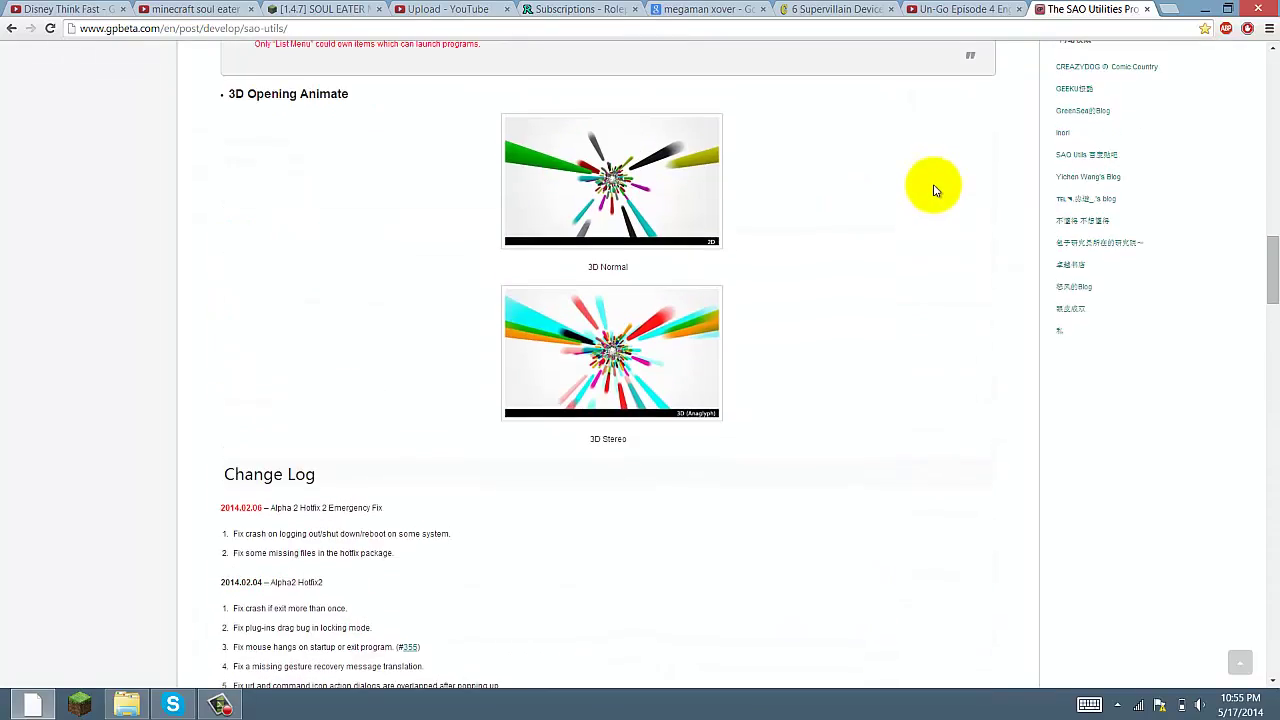
scroll(933, 190, up, 10)
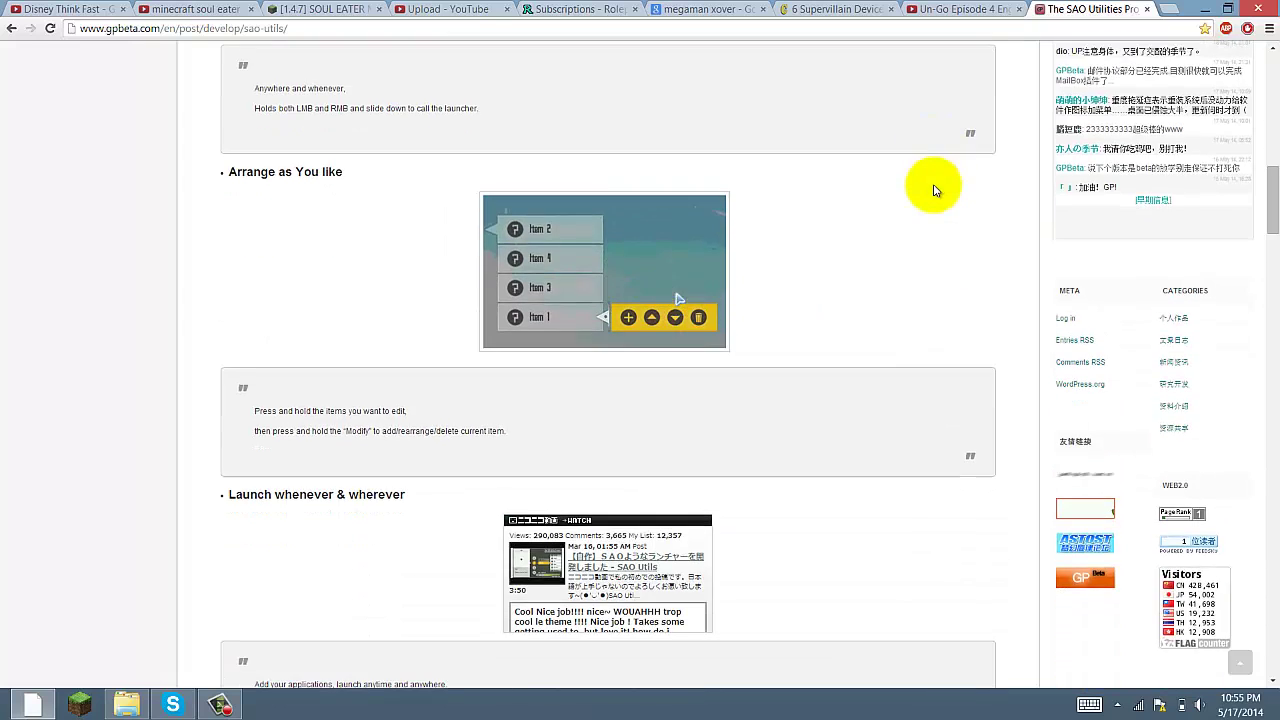
scroll(933, 190, up, 2)
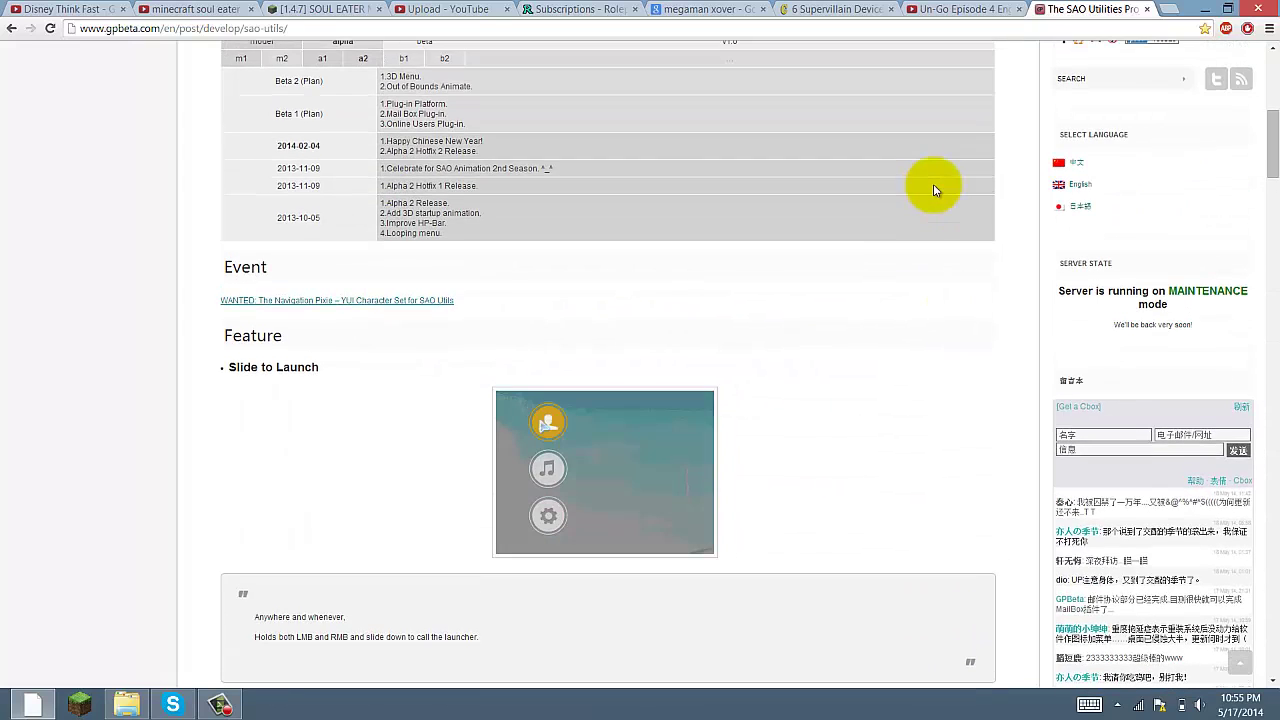
Switch to File Explorer and launch the SAO Utils application from the extracted sao_utils_alpha2_win64_pak folder, leaving the desktop clear.
click(1212, 9)
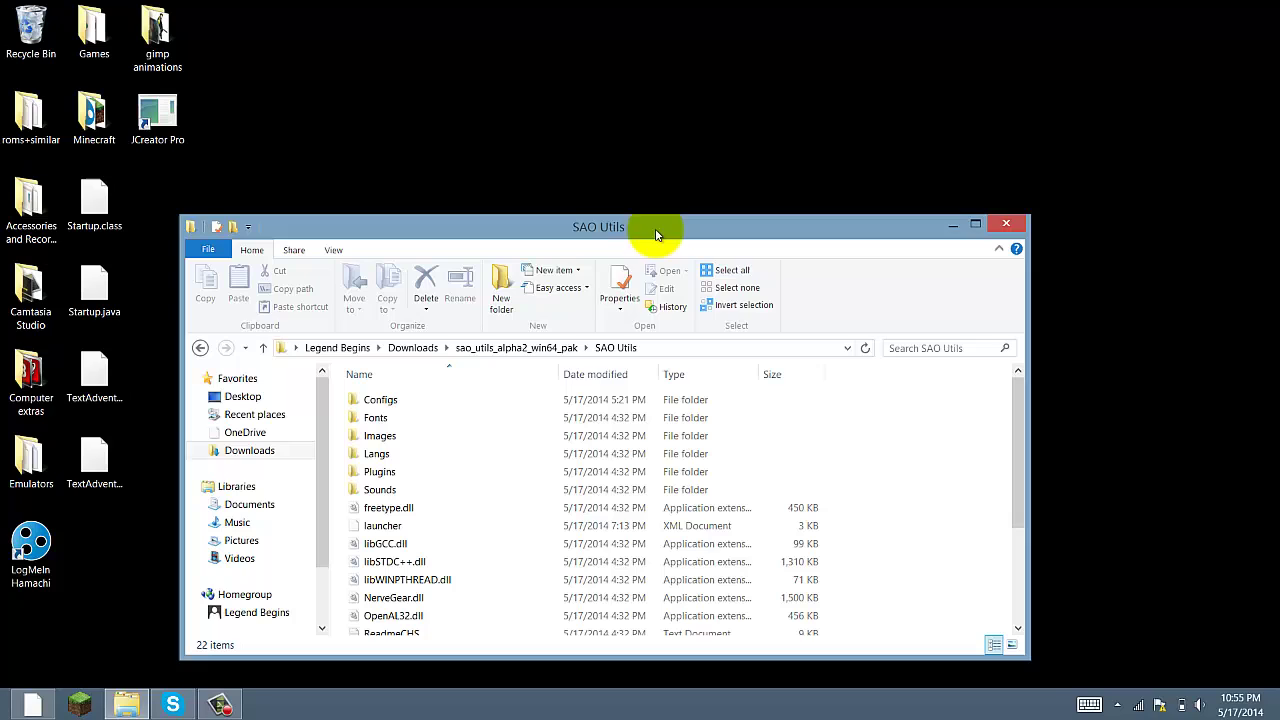
click(512, 350)
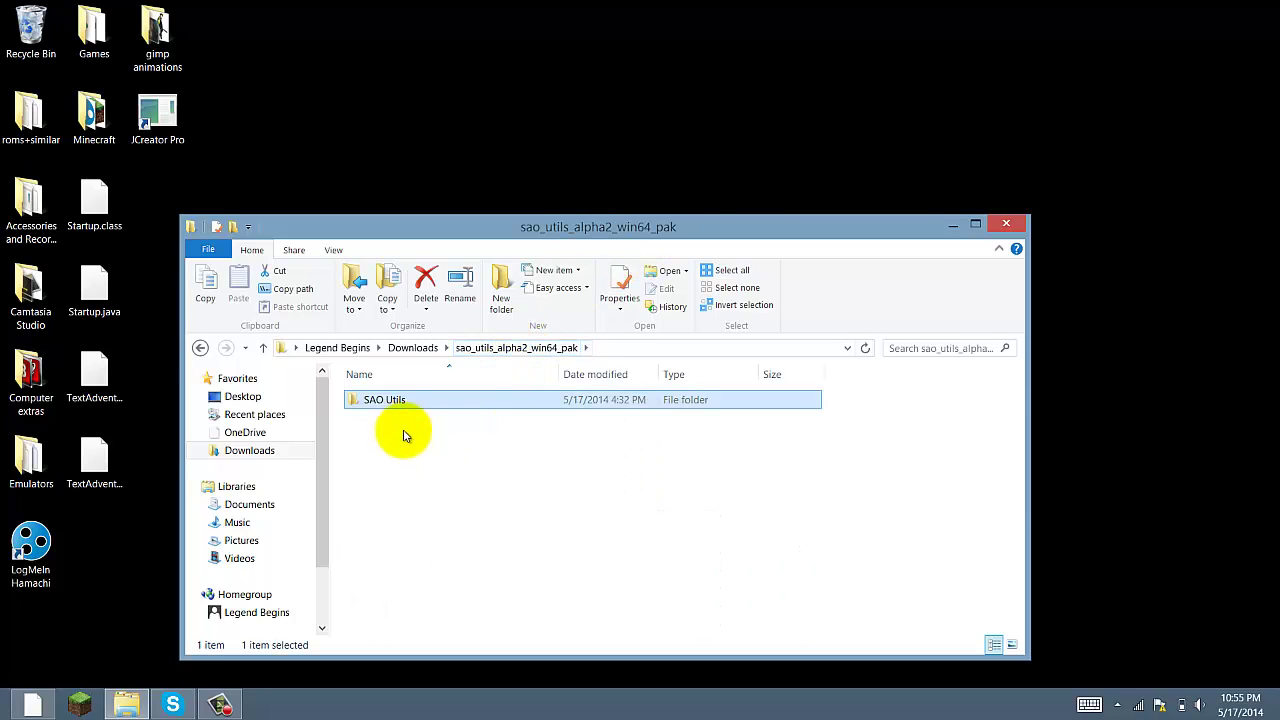
double_click(500, 405)
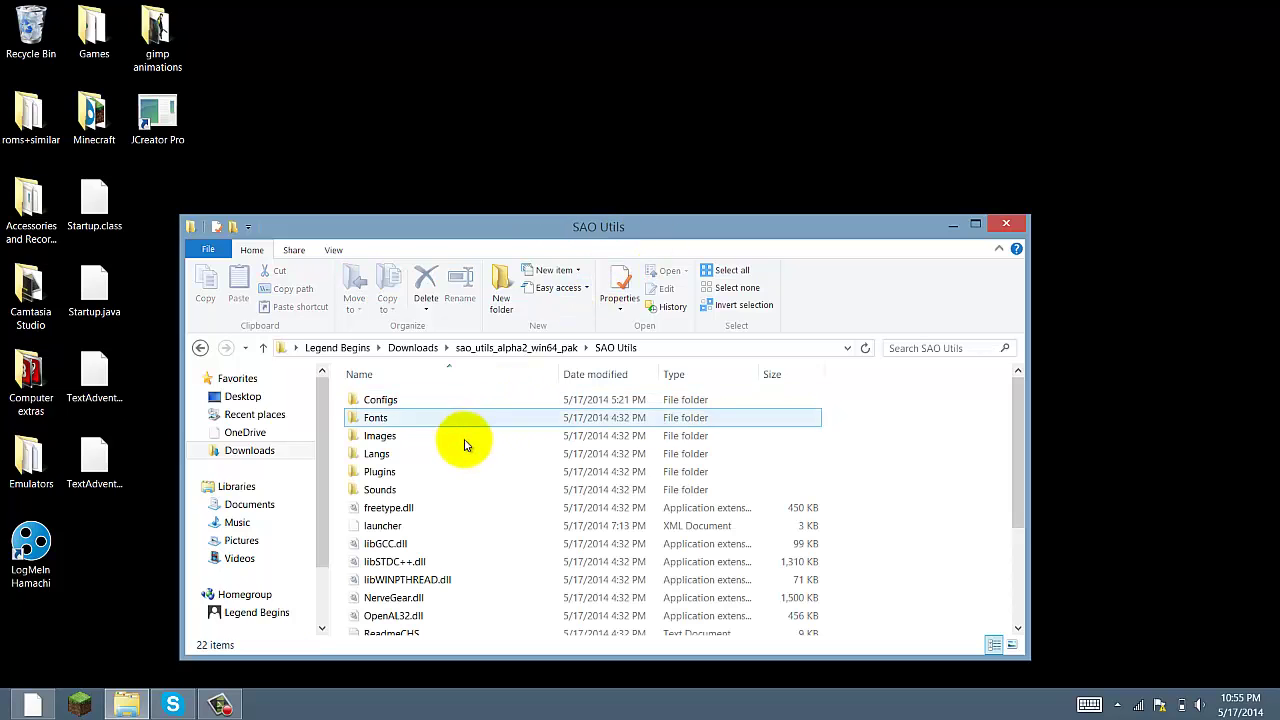
scroll(445, 458, down, 1)
scroll(445, 460, down, 3)
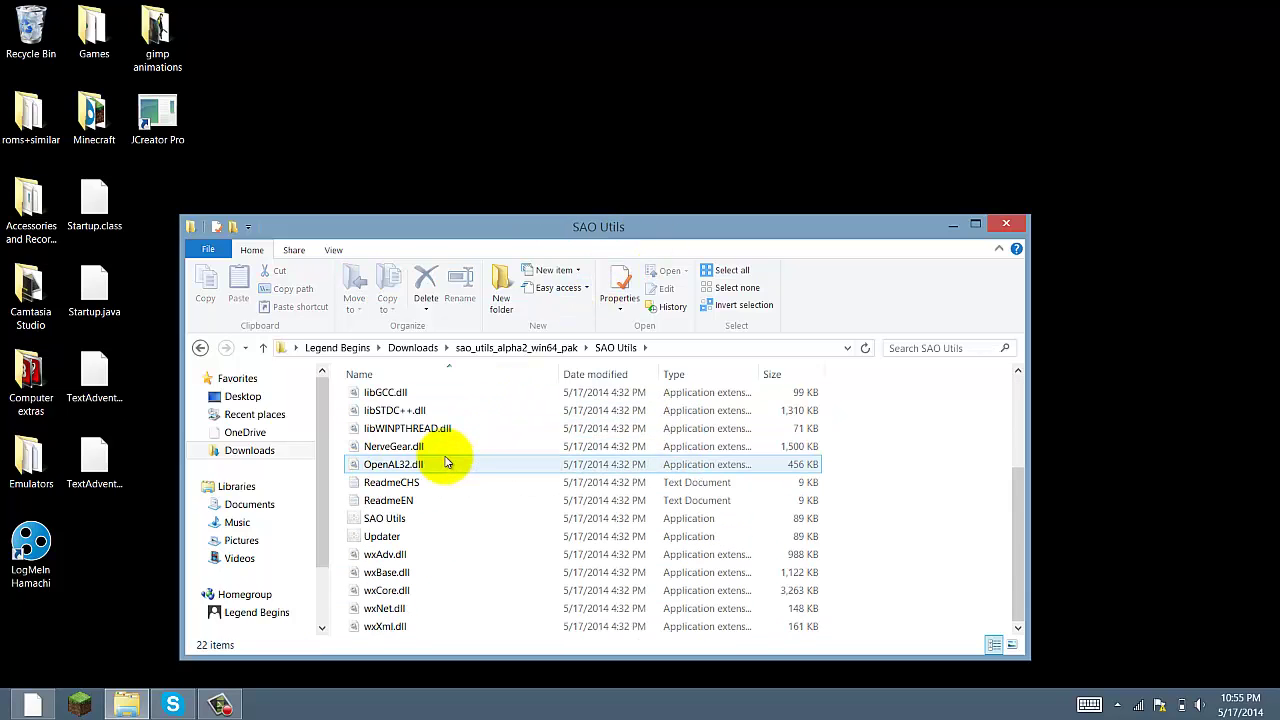
click(398, 521)
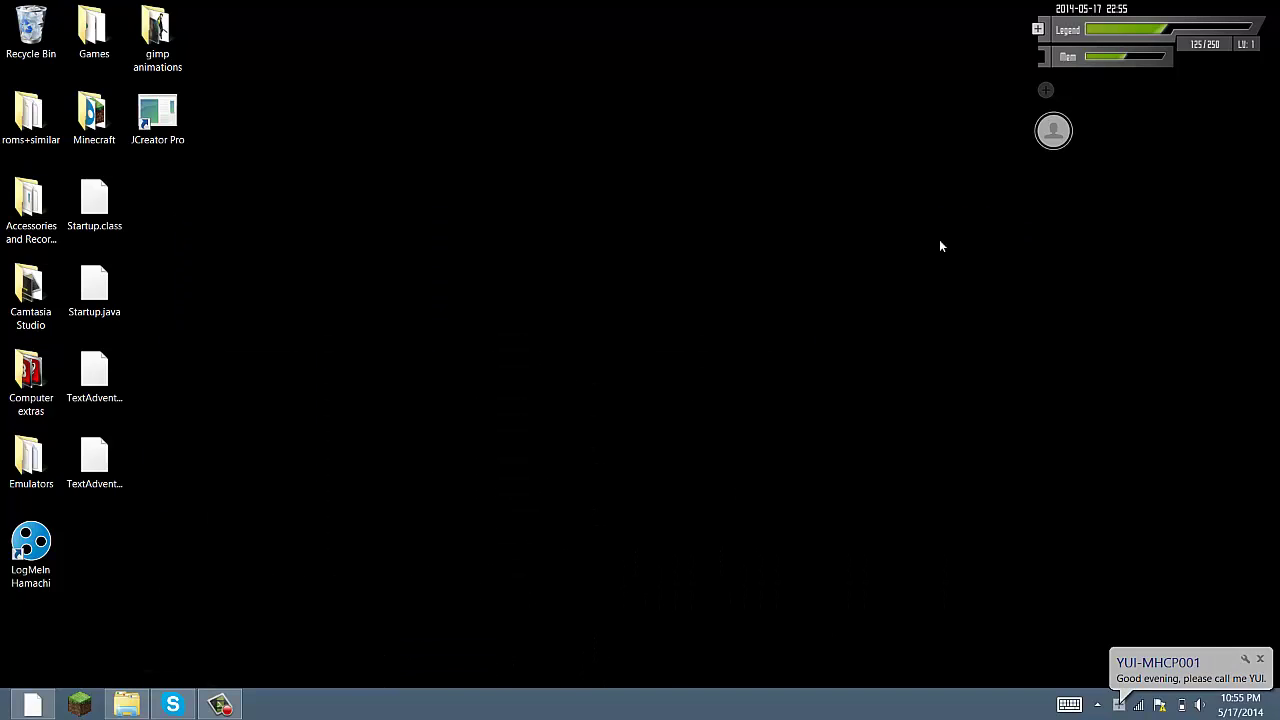
click(953, 225)
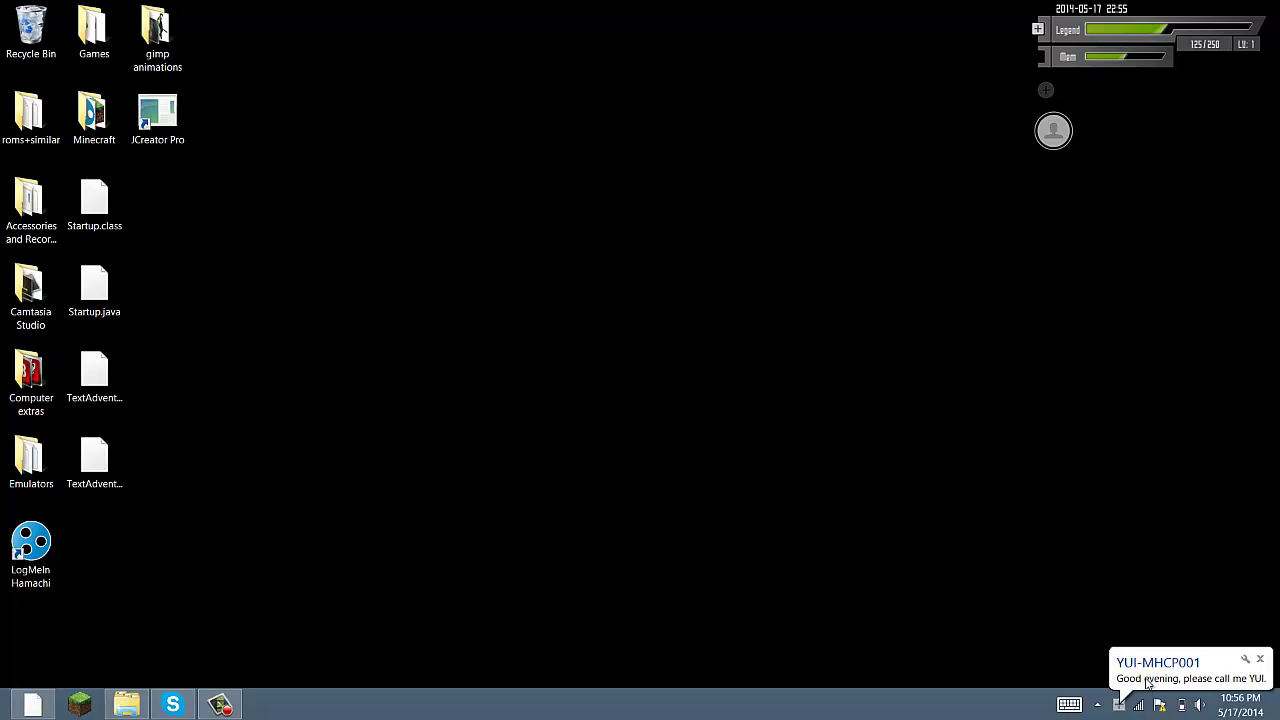
Open the SAO Utils launcher and look through the entries of its Settings, Plug-ins and Information menus.
click(1118, 704)
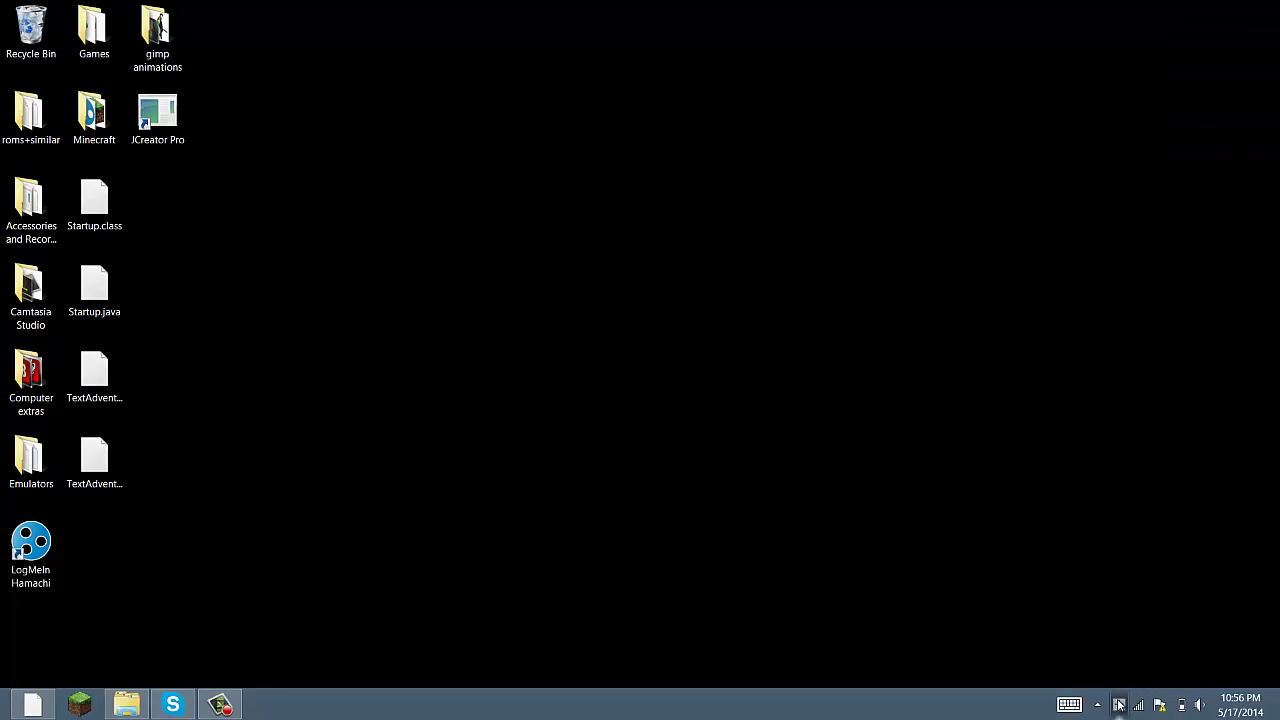
click(1102, 632)
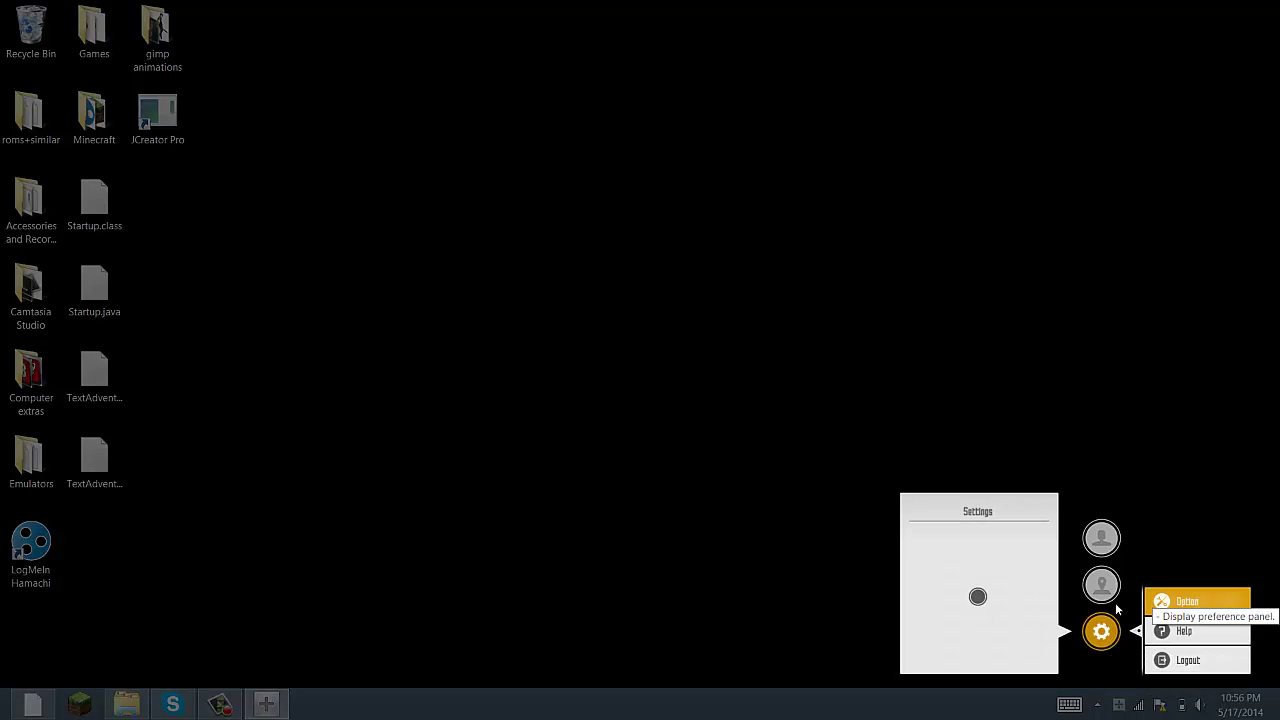
click(1106, 592)
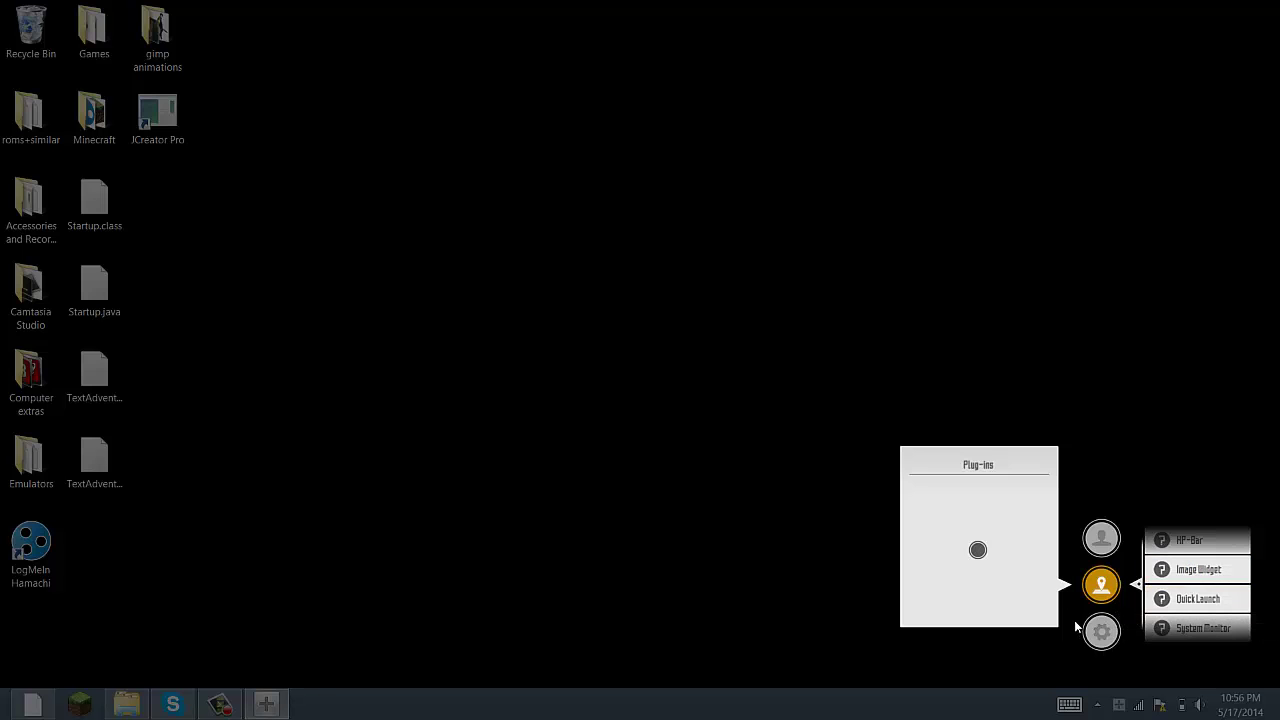
scroll(1200, 625, up, 10)
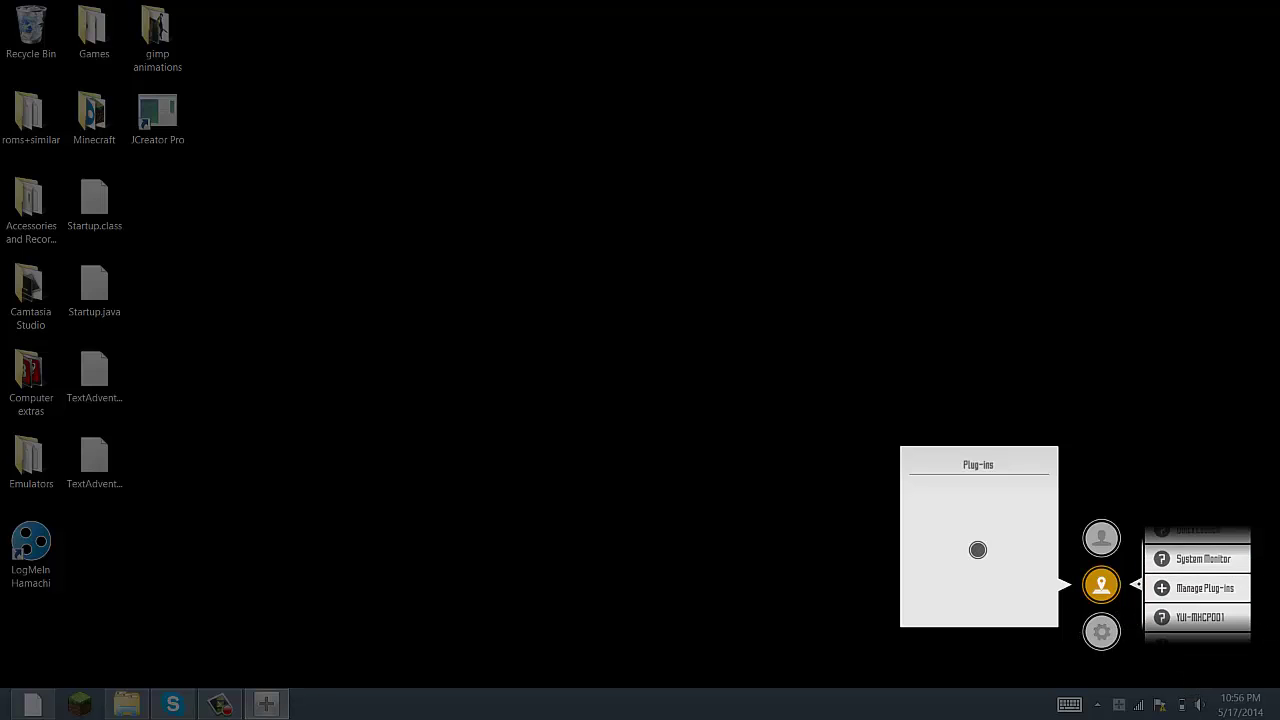
scroll(1214, 625, down, 3)
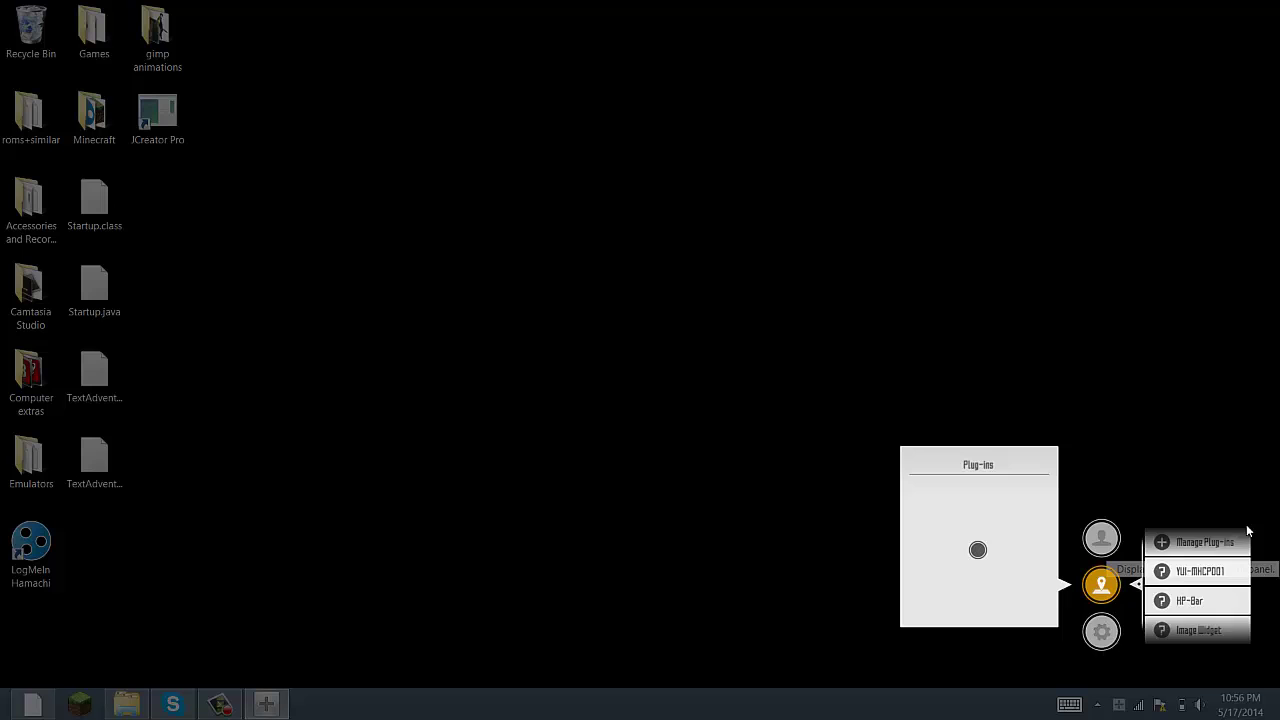
click(1113, 631)
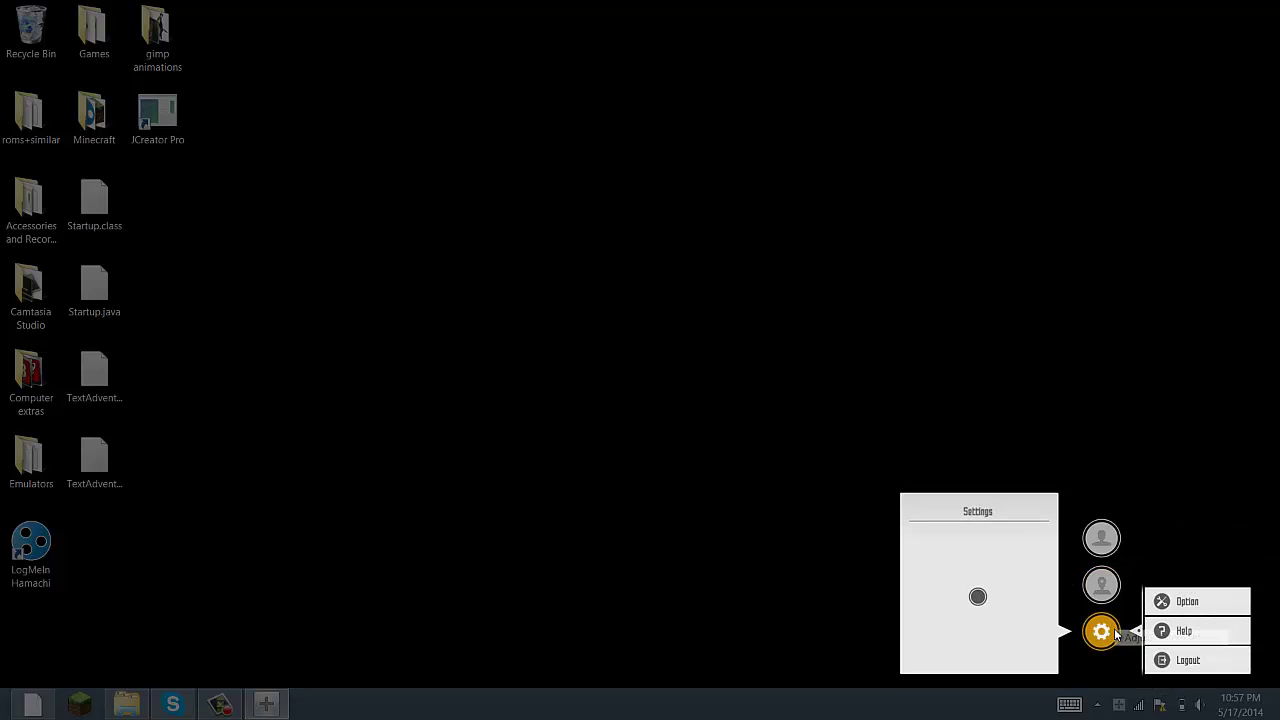
click(1112, 542)
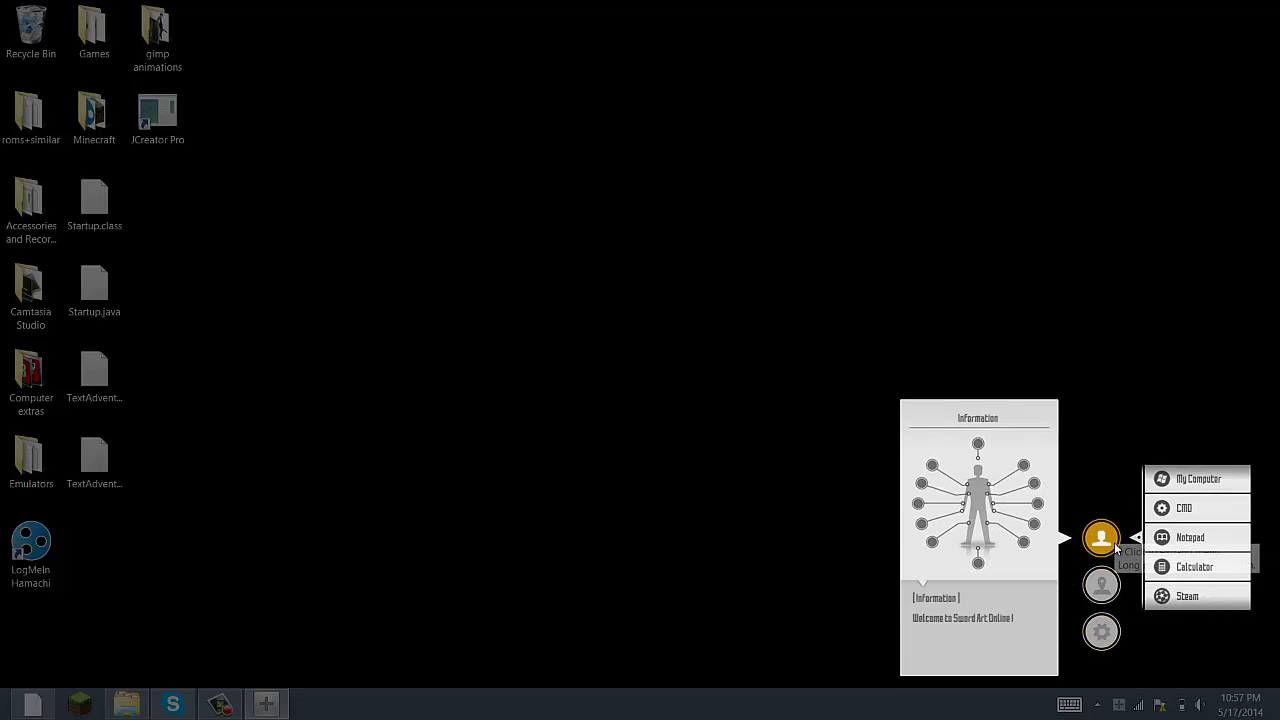
Open the SAO Utils preferences and review the General, Appearance, 3D and Sound settings.
click(1101, 630)
click(1188, 602)
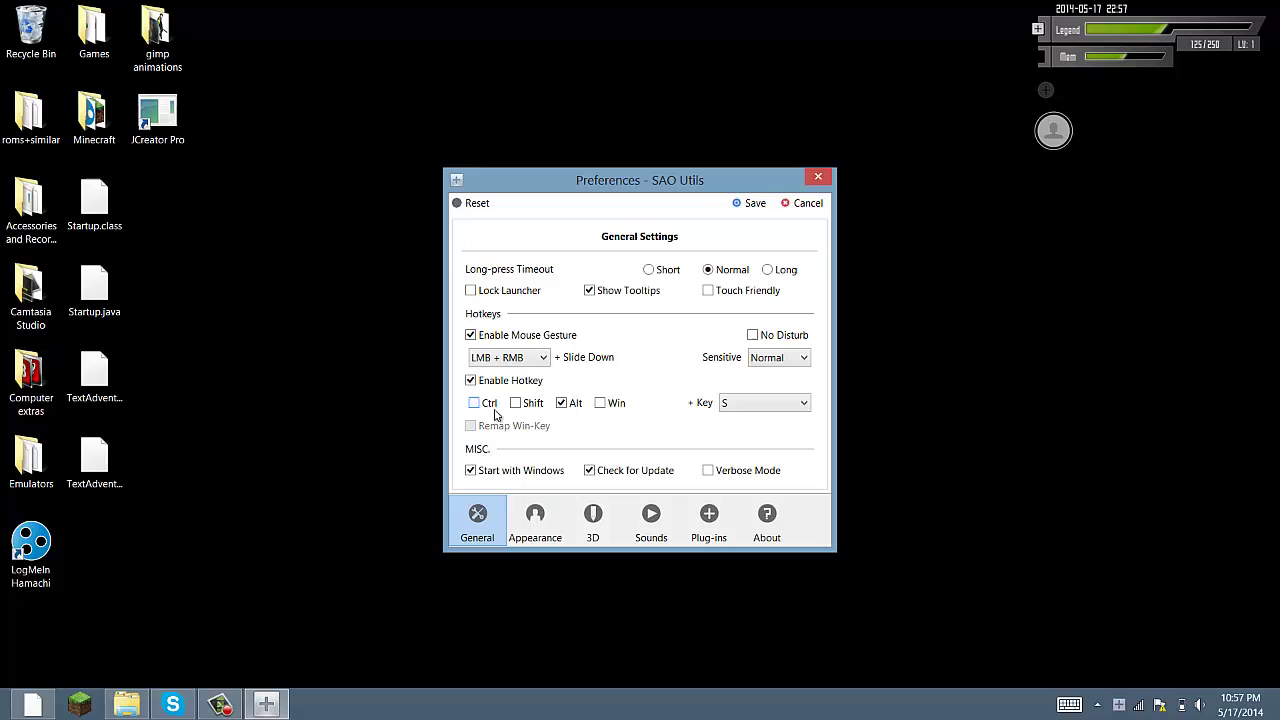
click(547, 515)
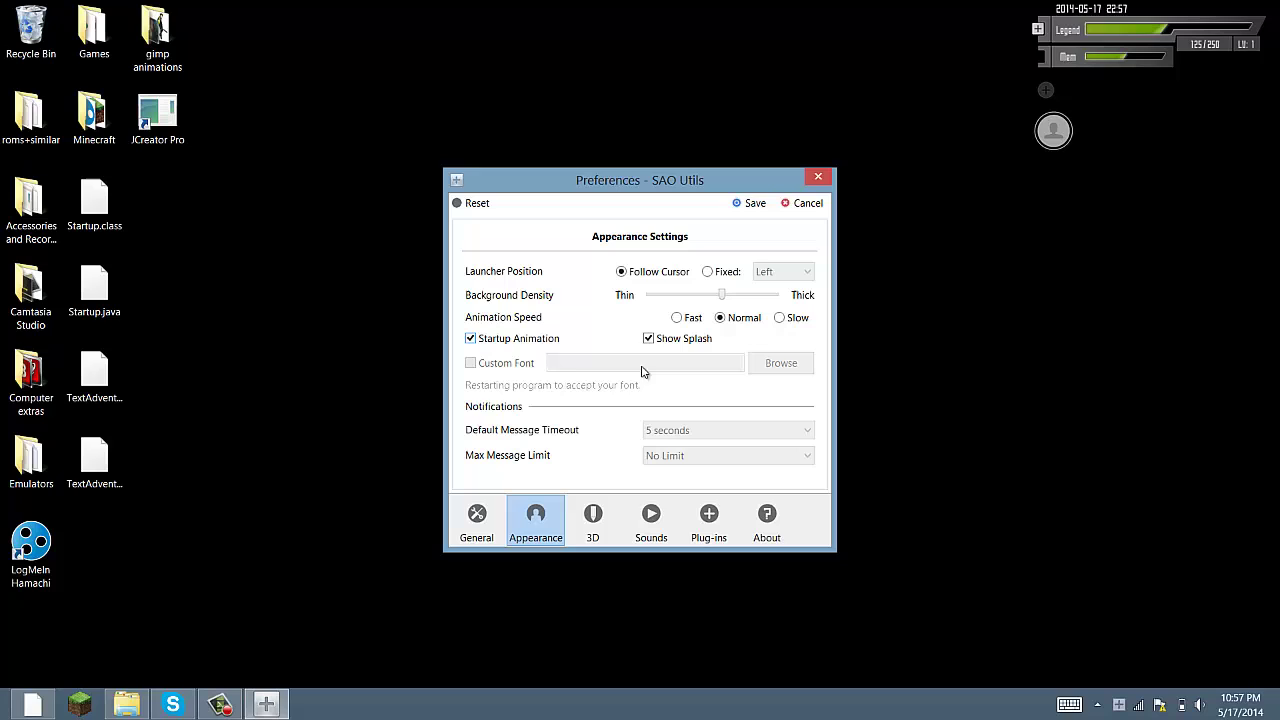
click(603, 524)
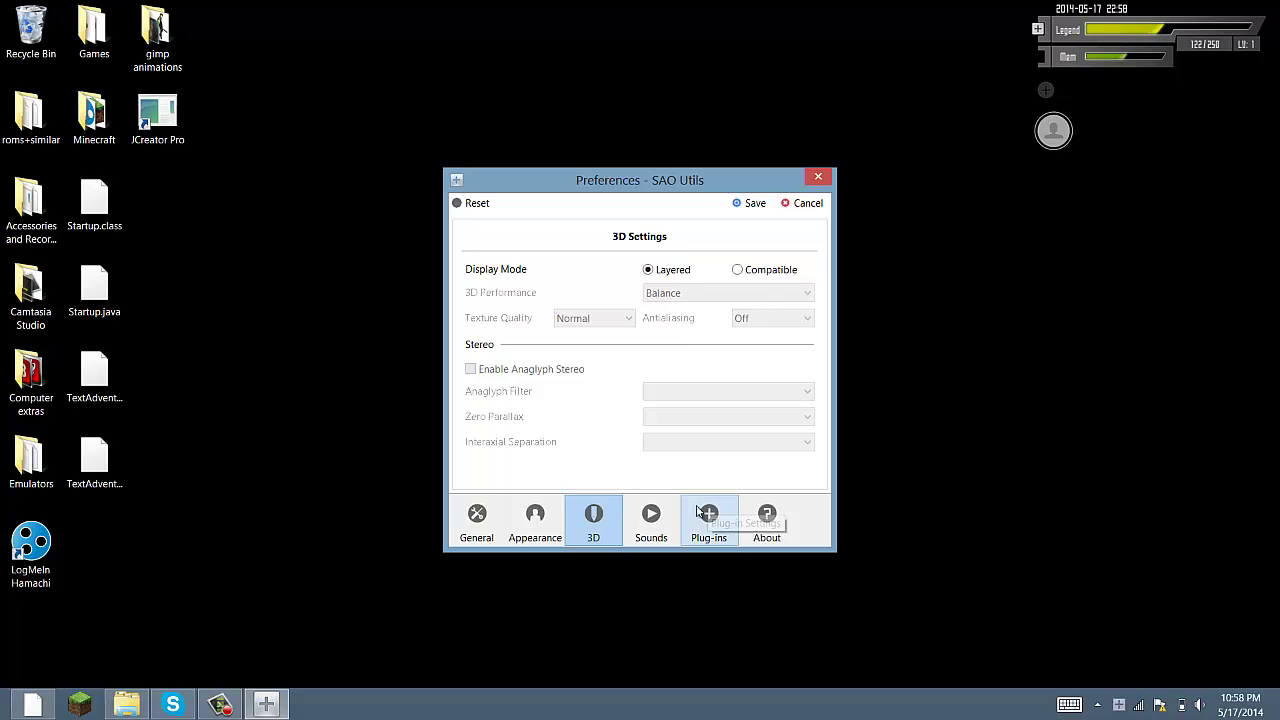
click(667, 514)
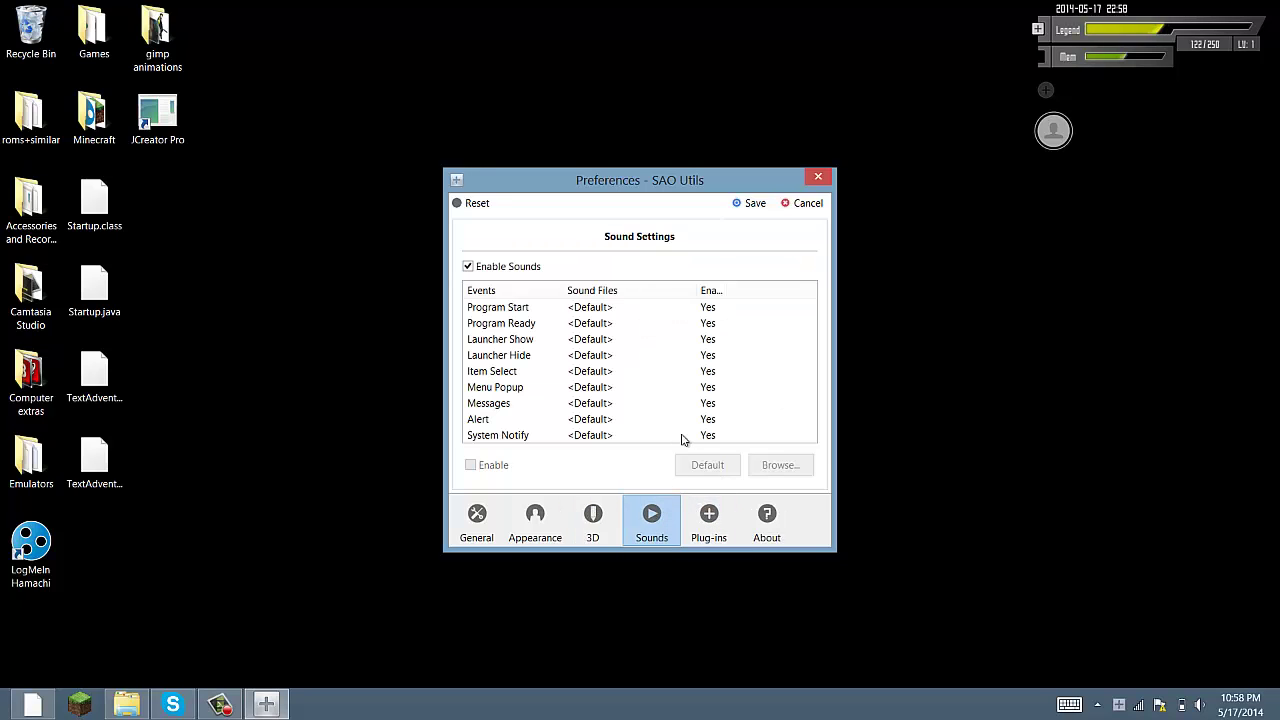
Enable the Quick Launch plug-in in the plug-in settings and save the preferences.
click(700, 512)
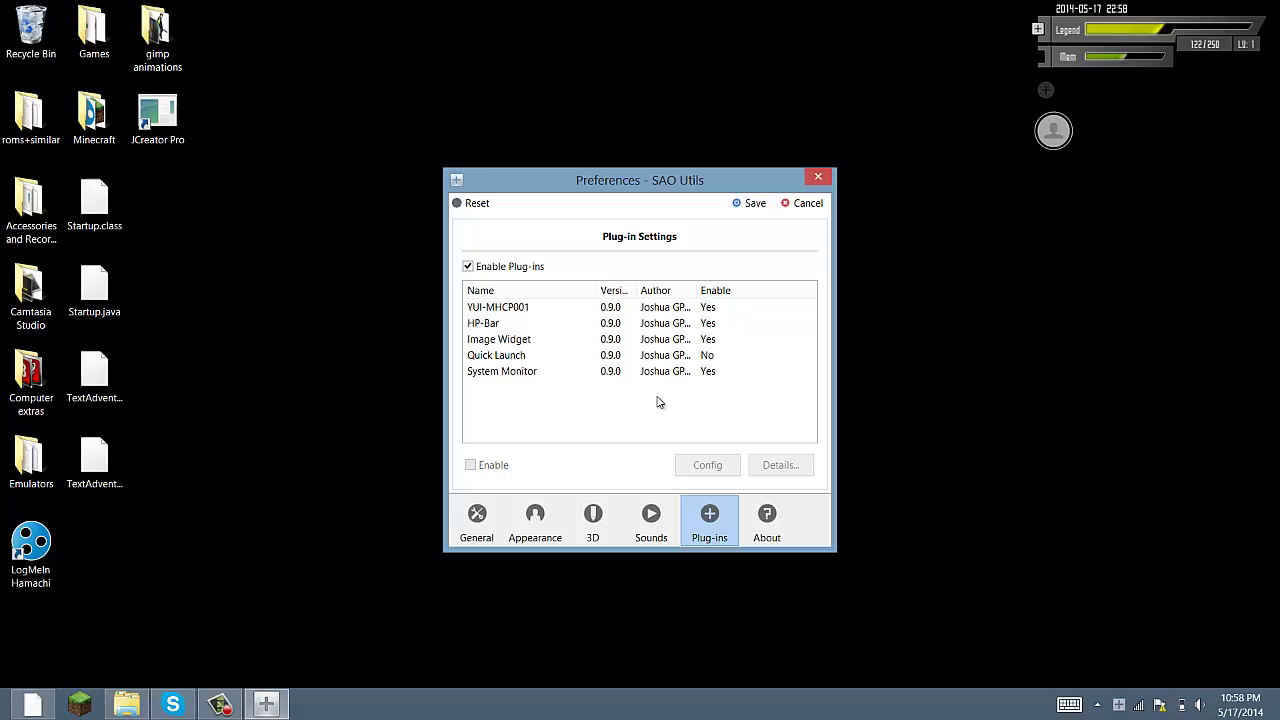
click(670, 356)
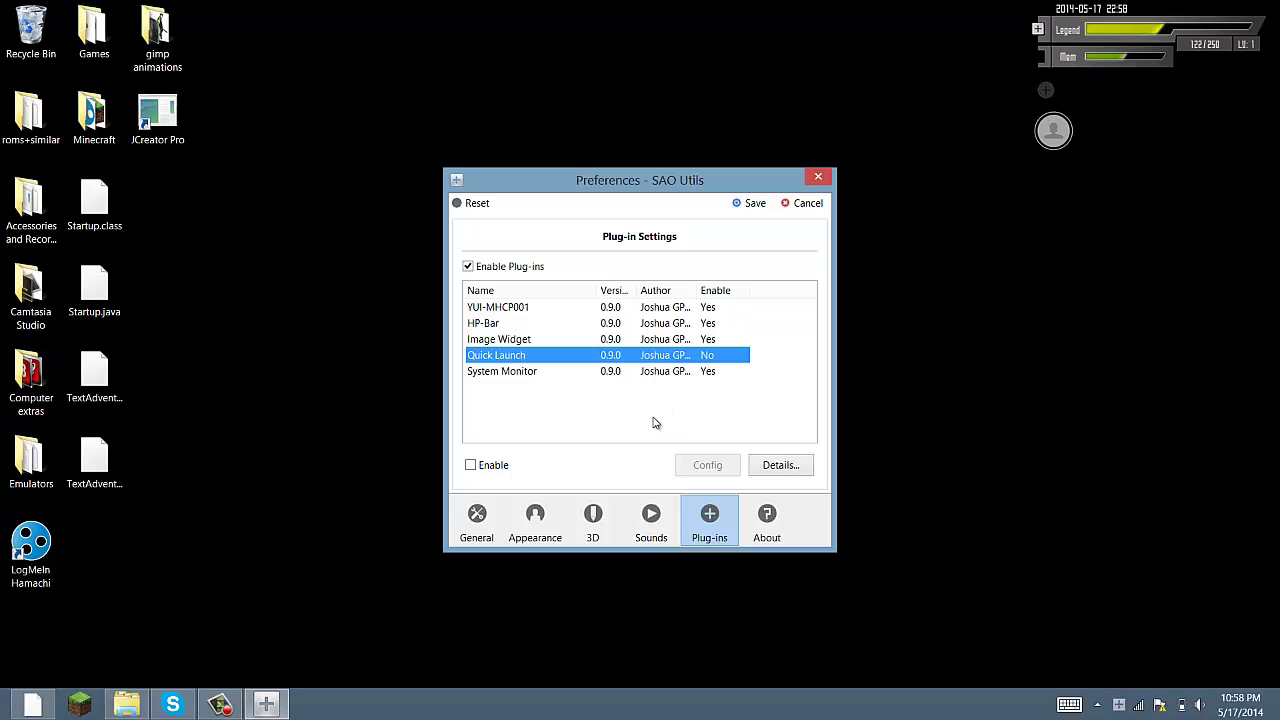
click(496, 466)
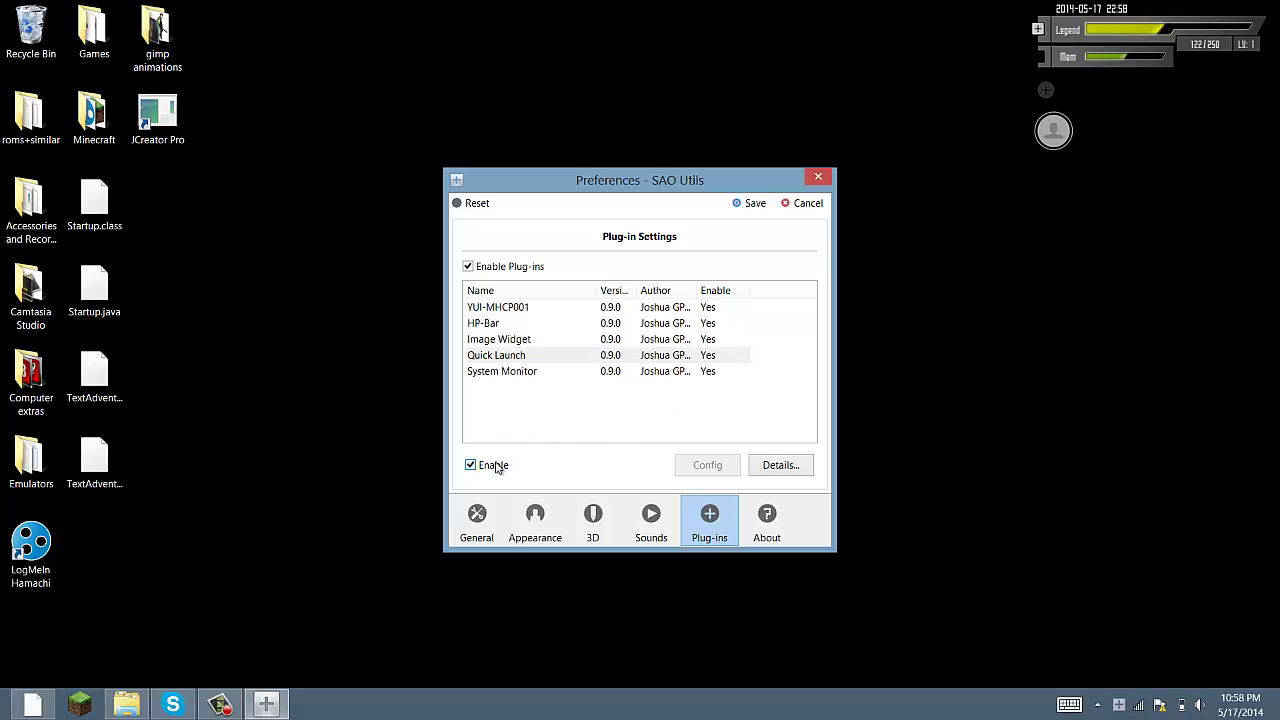
click(497, 467)
click(497, 467)
click(755, 204)
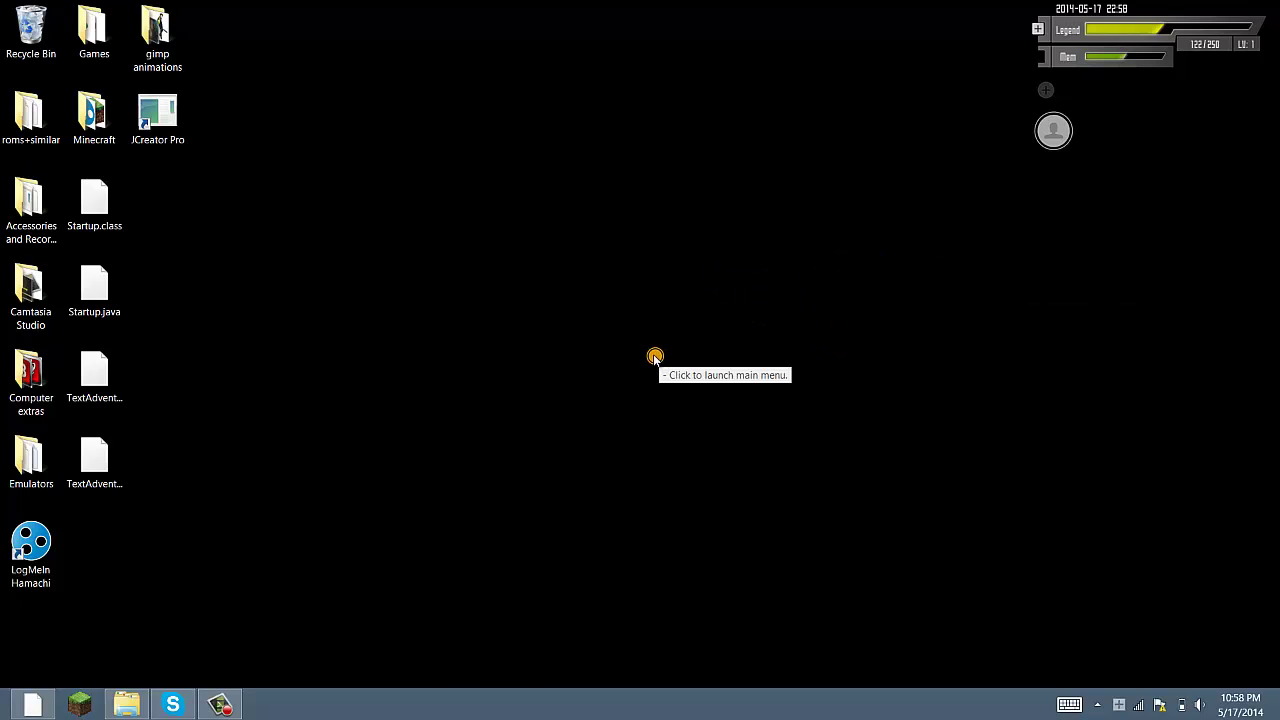
Try the Quick Launch button's main menu, close it and move the button up toward the middle of the desktop.
click(418, 608)
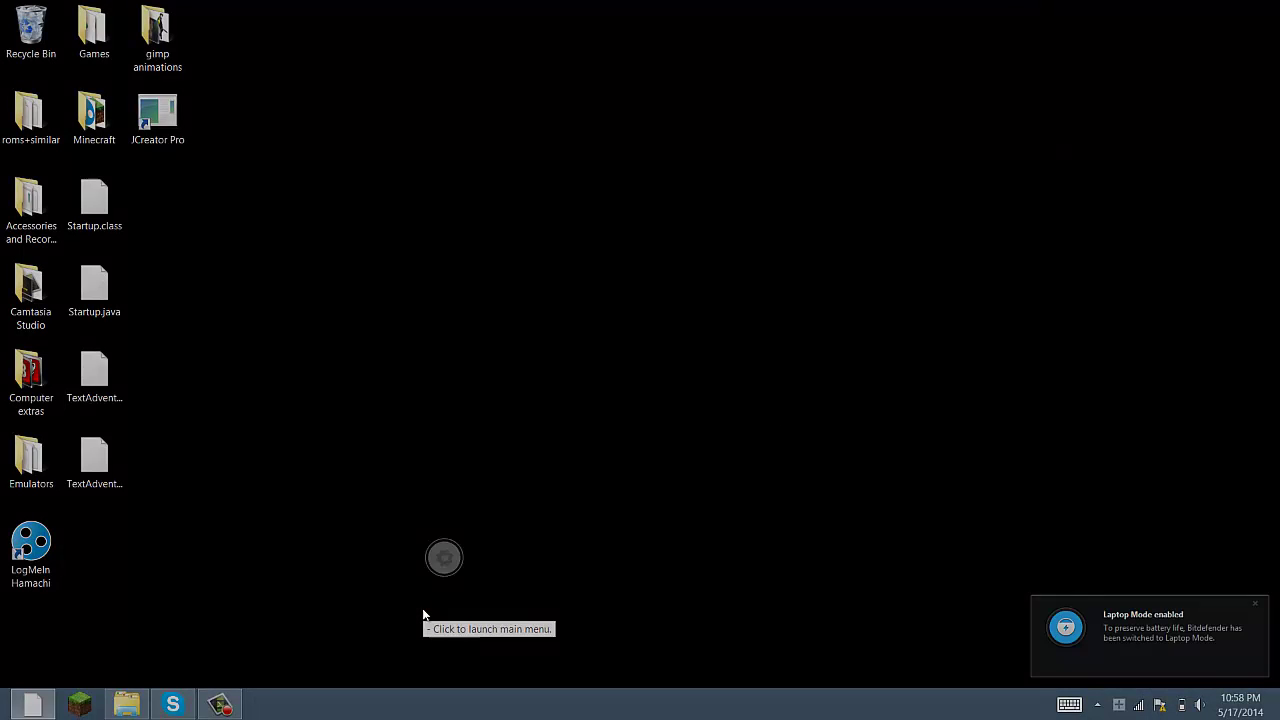
click(416, 610)
drag(418, 608, 498, 504)
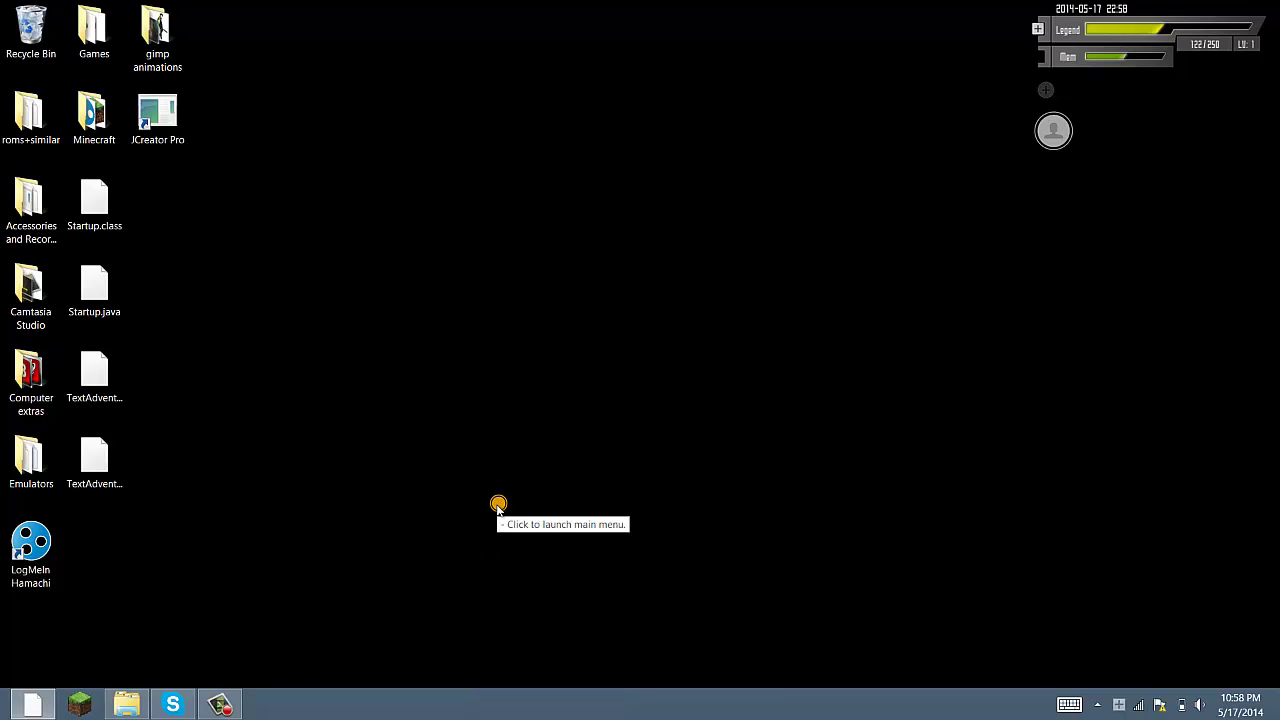
Launch the main menu from the Quick Launch button and open the preference panel through Settings.
click(498, 504)
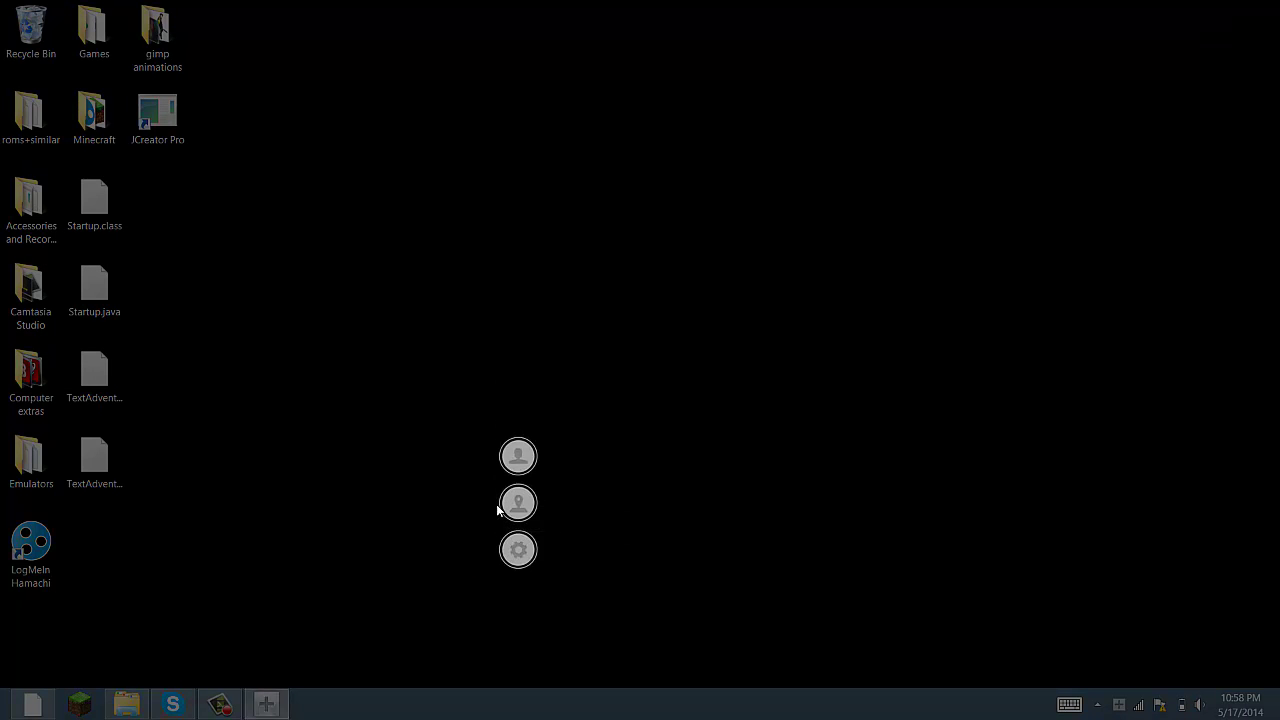
click(522, 551)
click(606, 522)
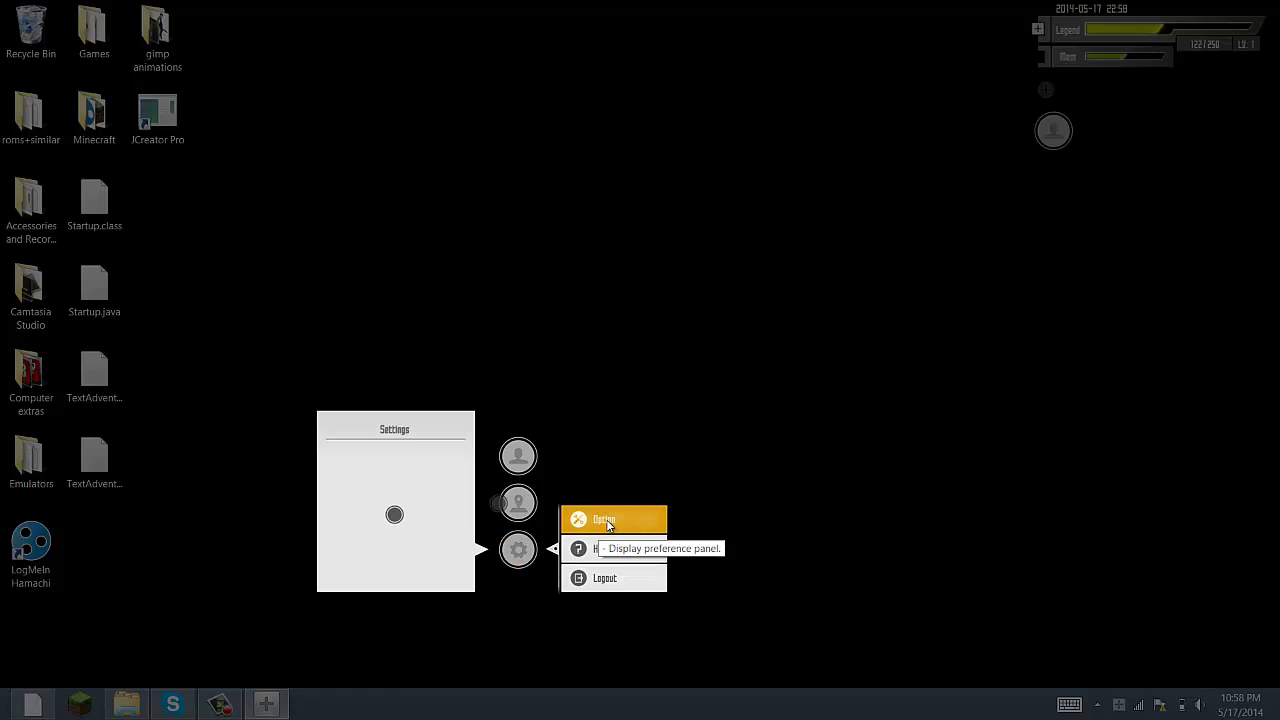
Open the SAO Utils preferences, disable the Quick Launch plug-in in the plug-in settings and save.
click(614, 523)
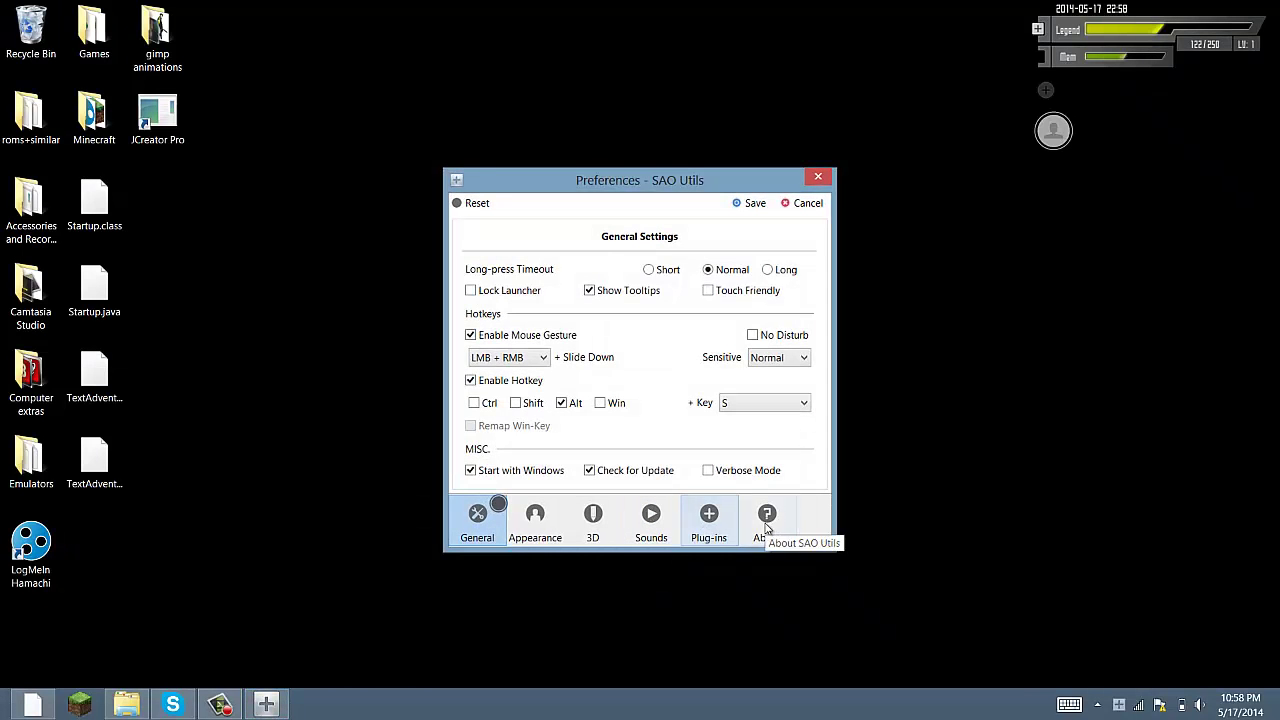
click(717, 525)
click(691, 355)
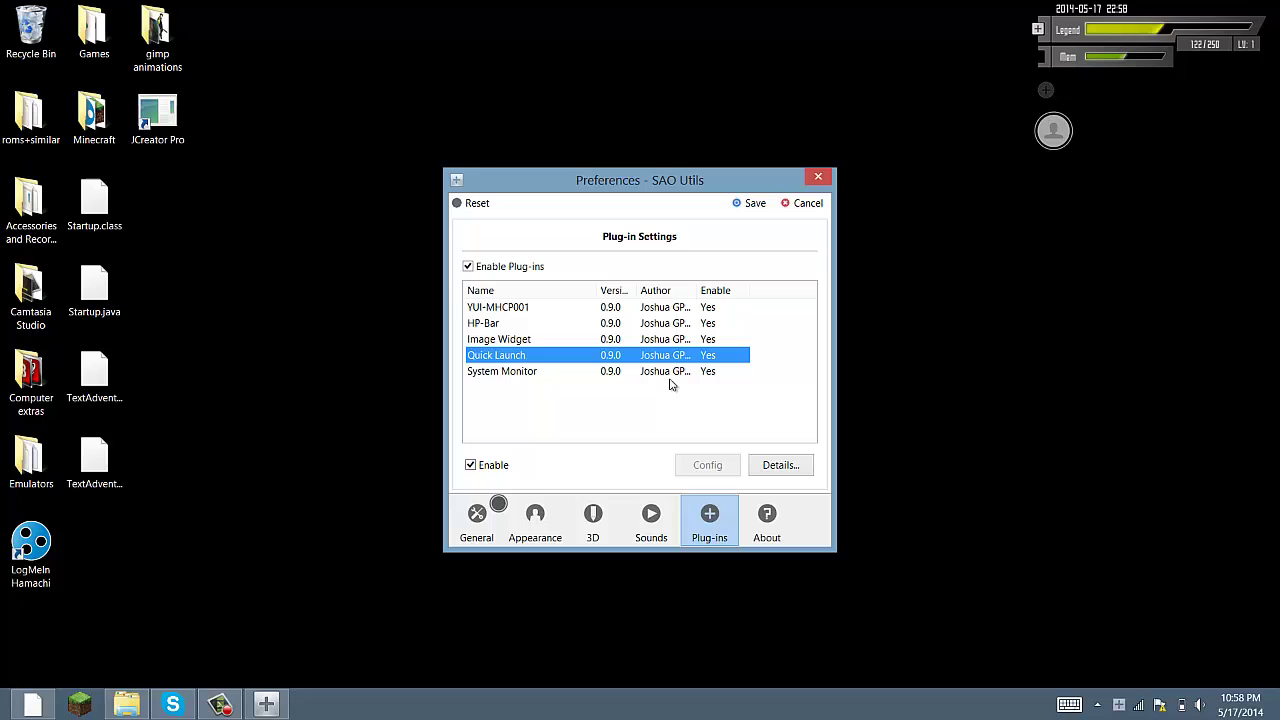
click(507, 466)
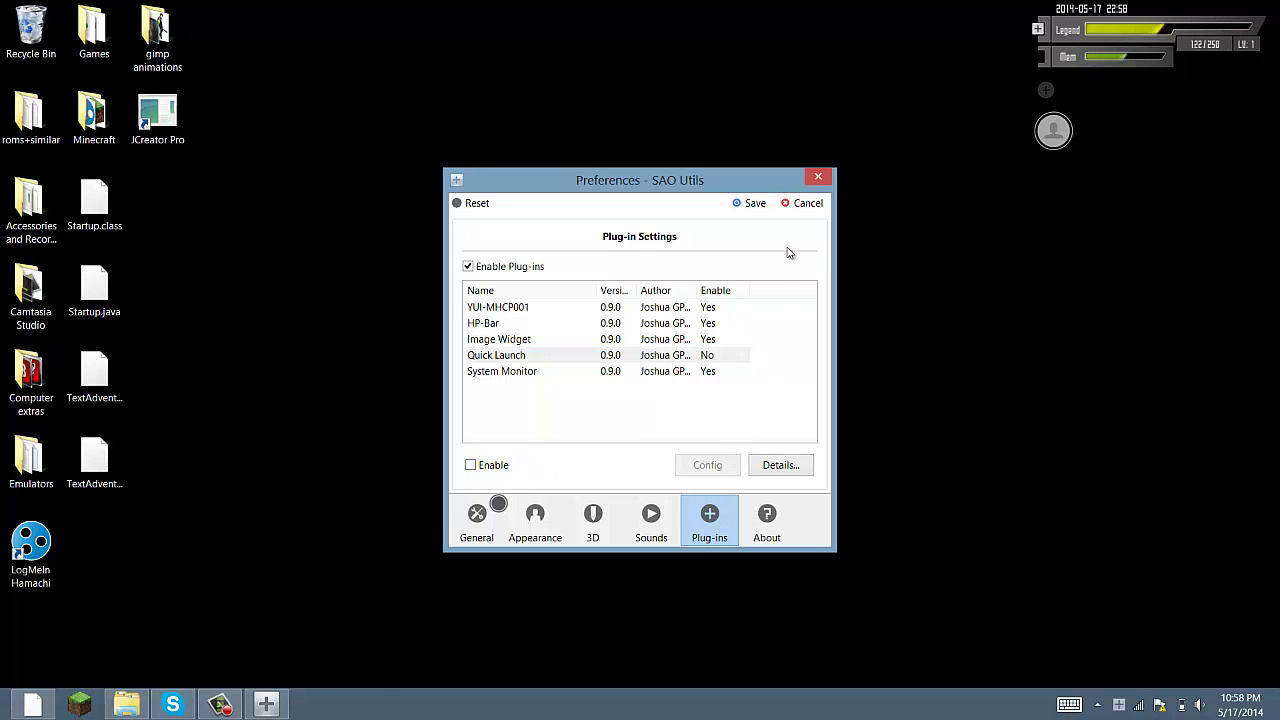
click(750, 204)
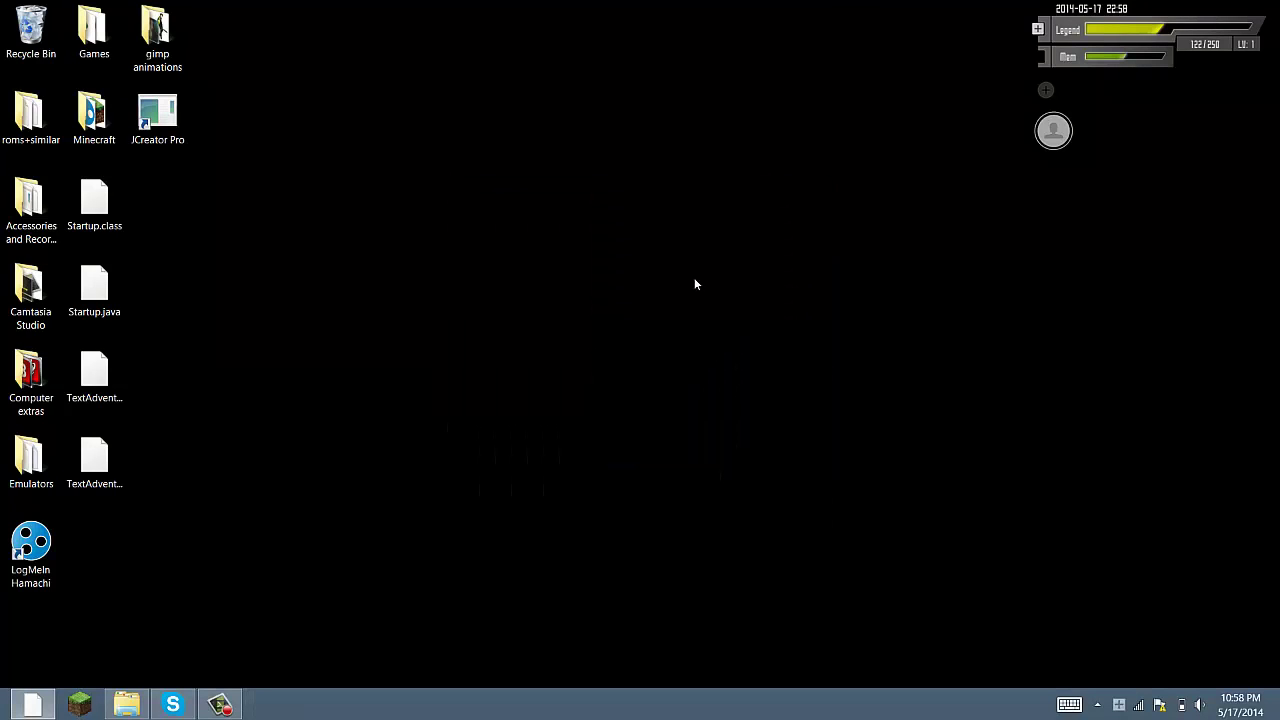
Launch the main menu on the desktop and look through its Settings and Plug-ins submenus.
drag(696, 285, 697, 292)
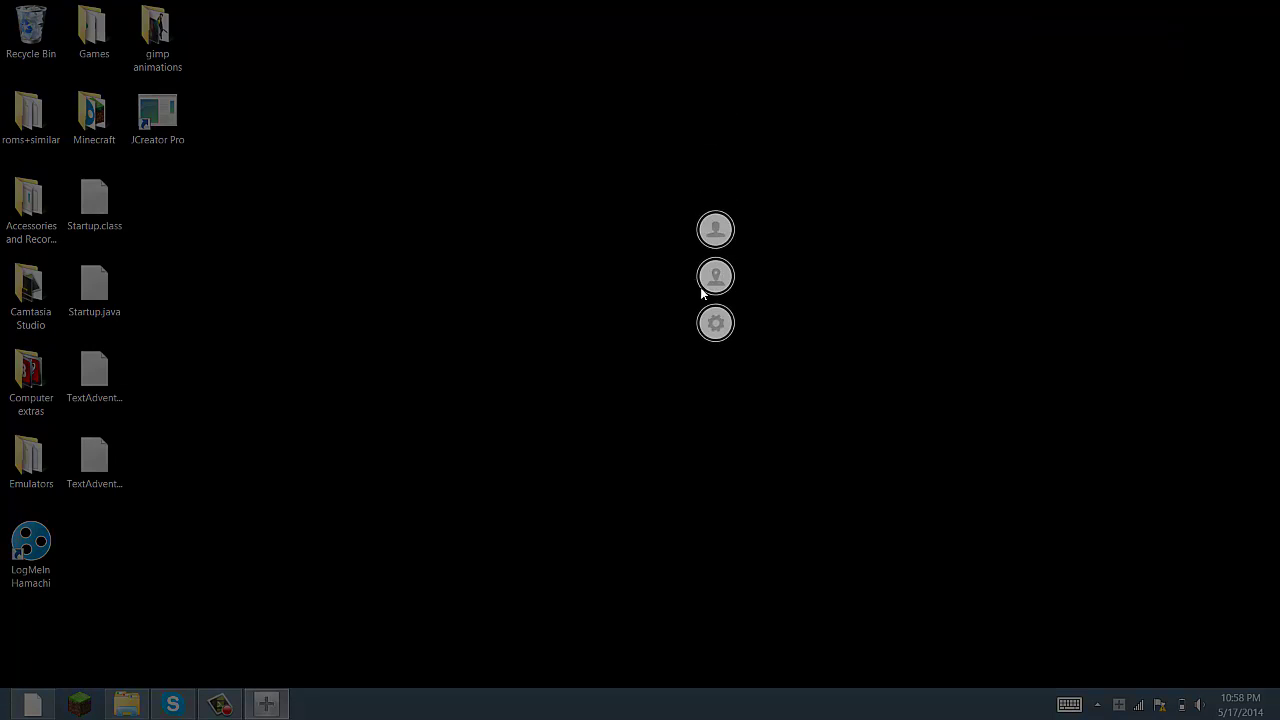
click(715, 322)
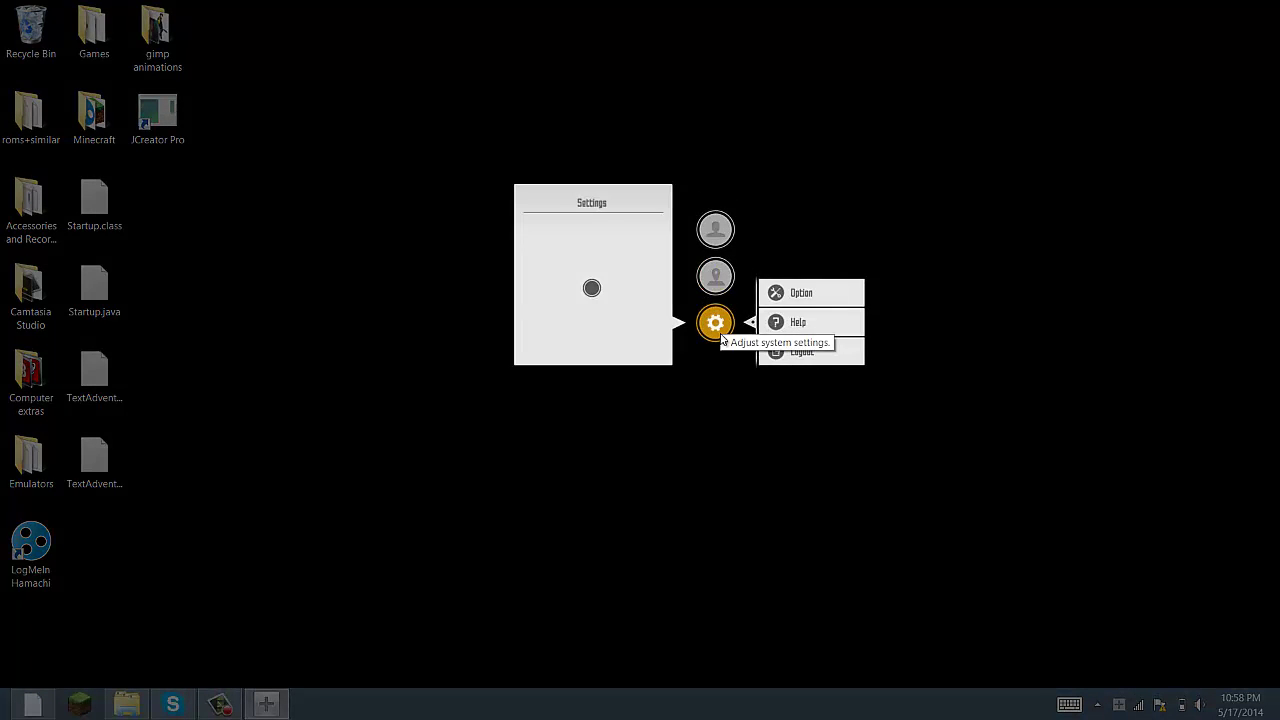
click(716, 280)
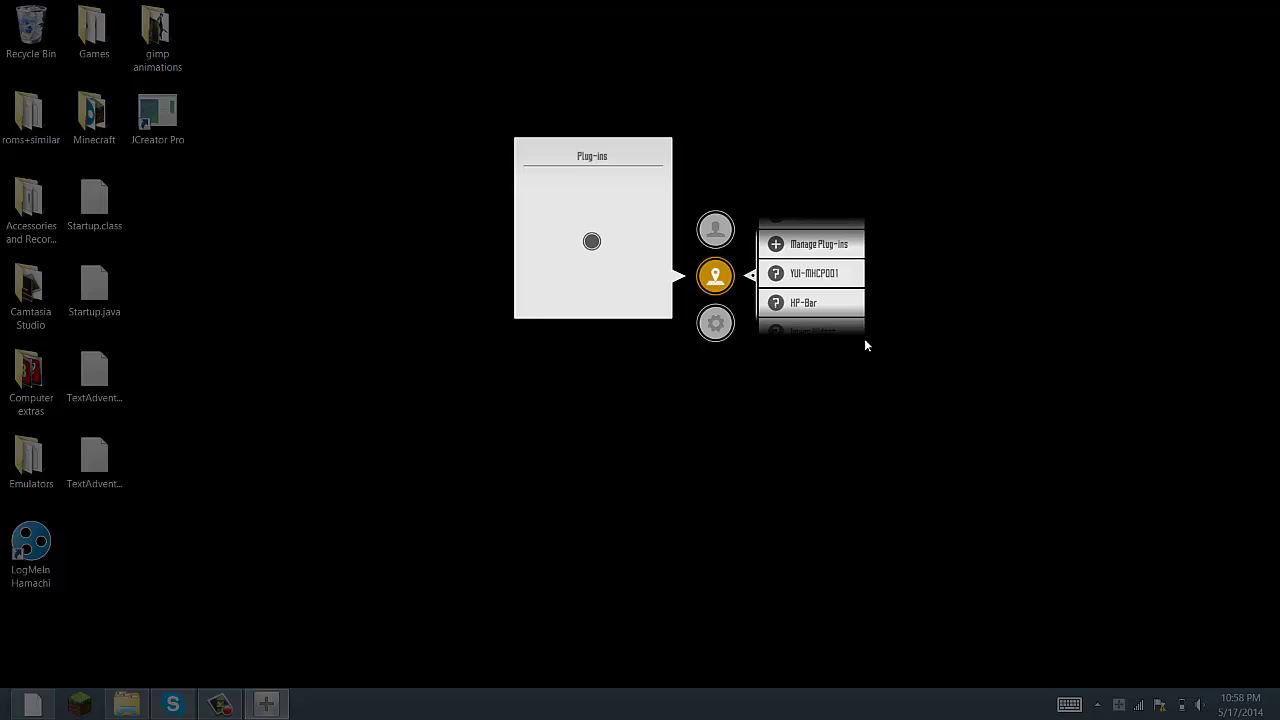
Open the icon settings of the Information menu button, browse the Media symbols in the Icon Shop and cancel both dialogs.
click(714, 241)
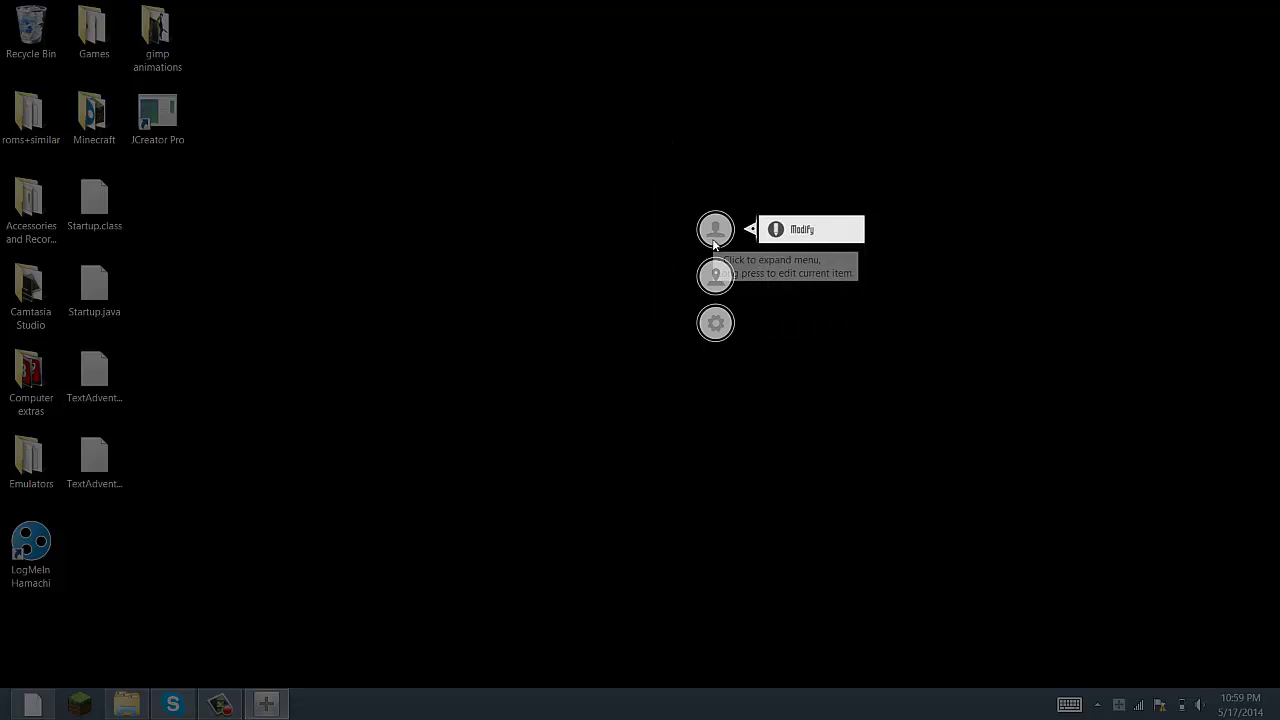
click(776, 230)
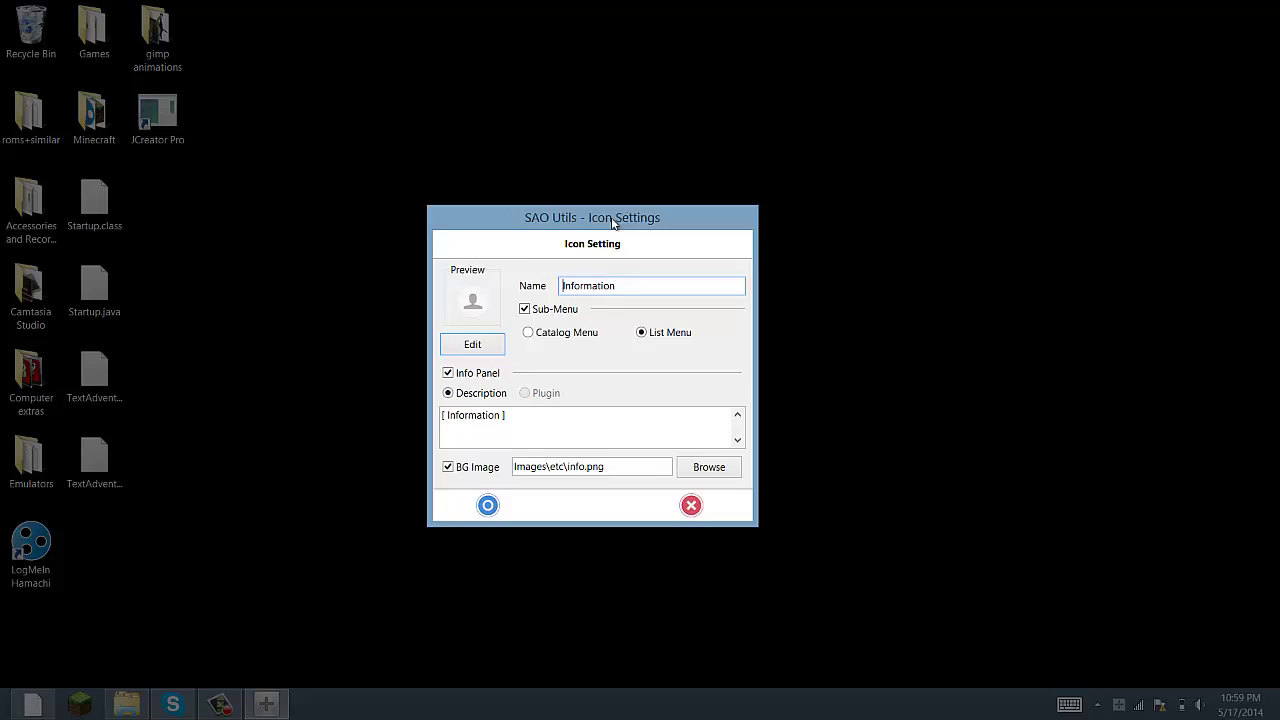
drag(523, 218, 410, 237)
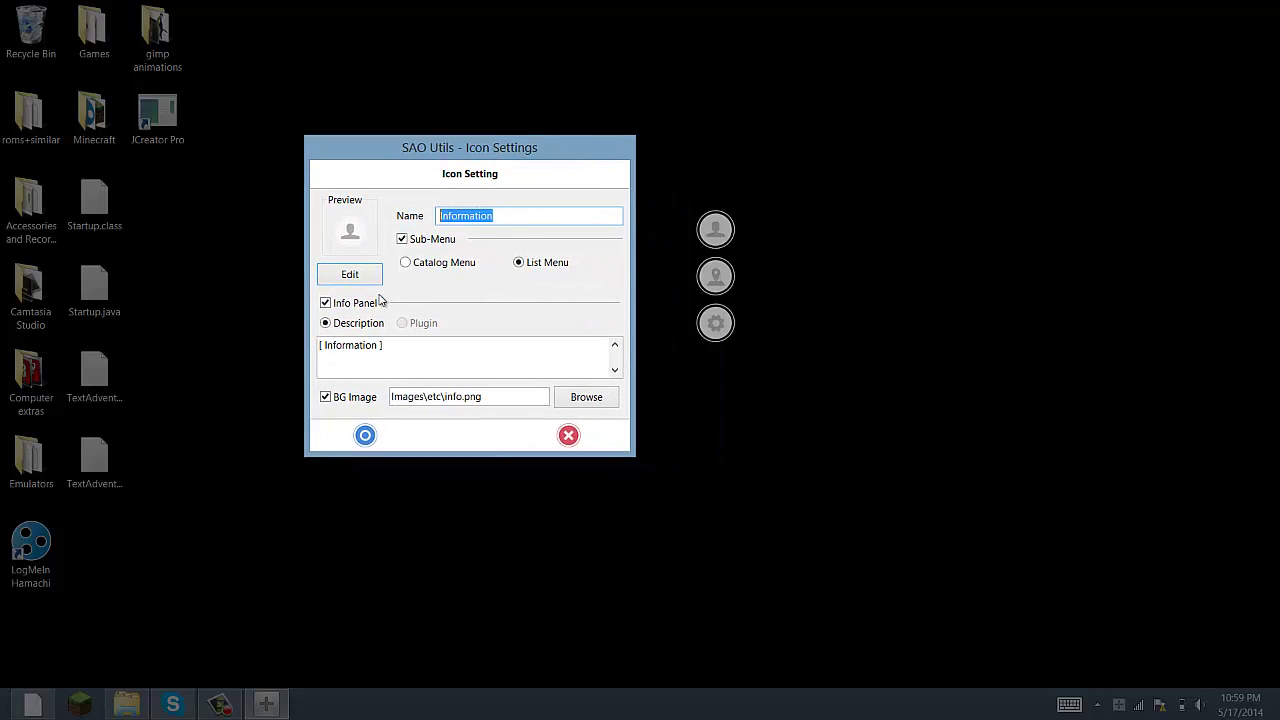
click(357, 275)
click(410, 283)
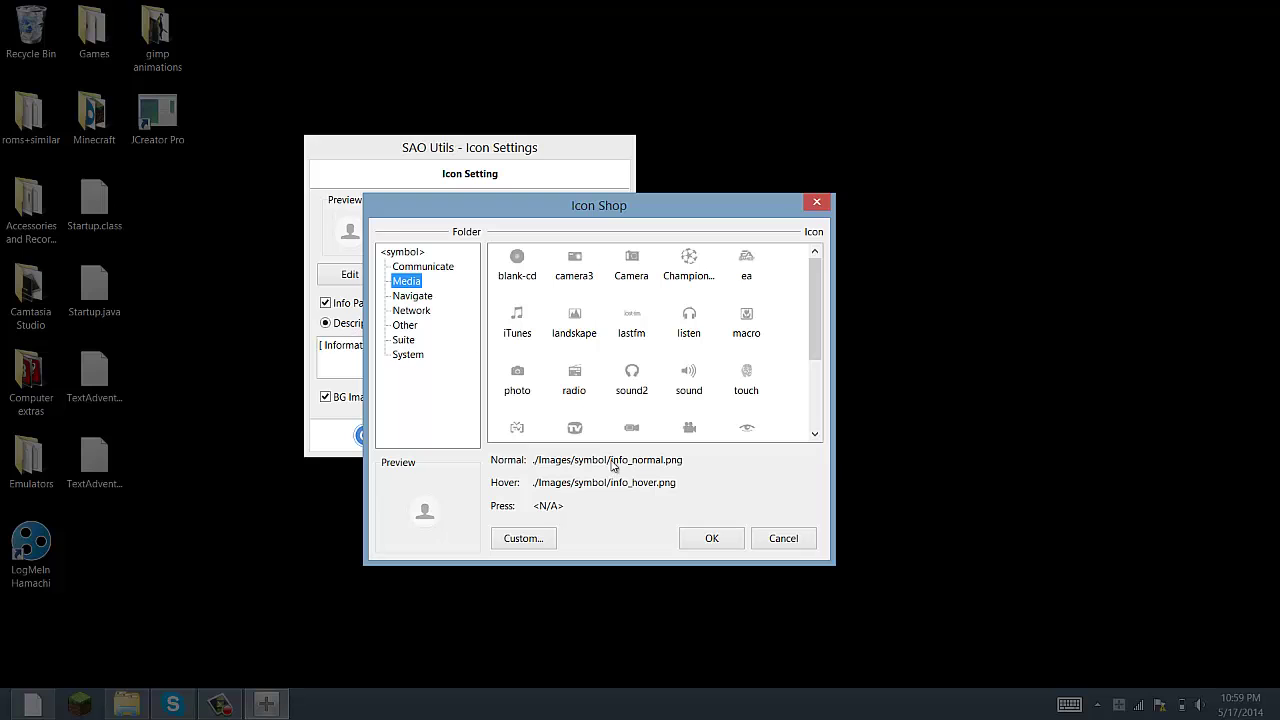
click(785, 537)
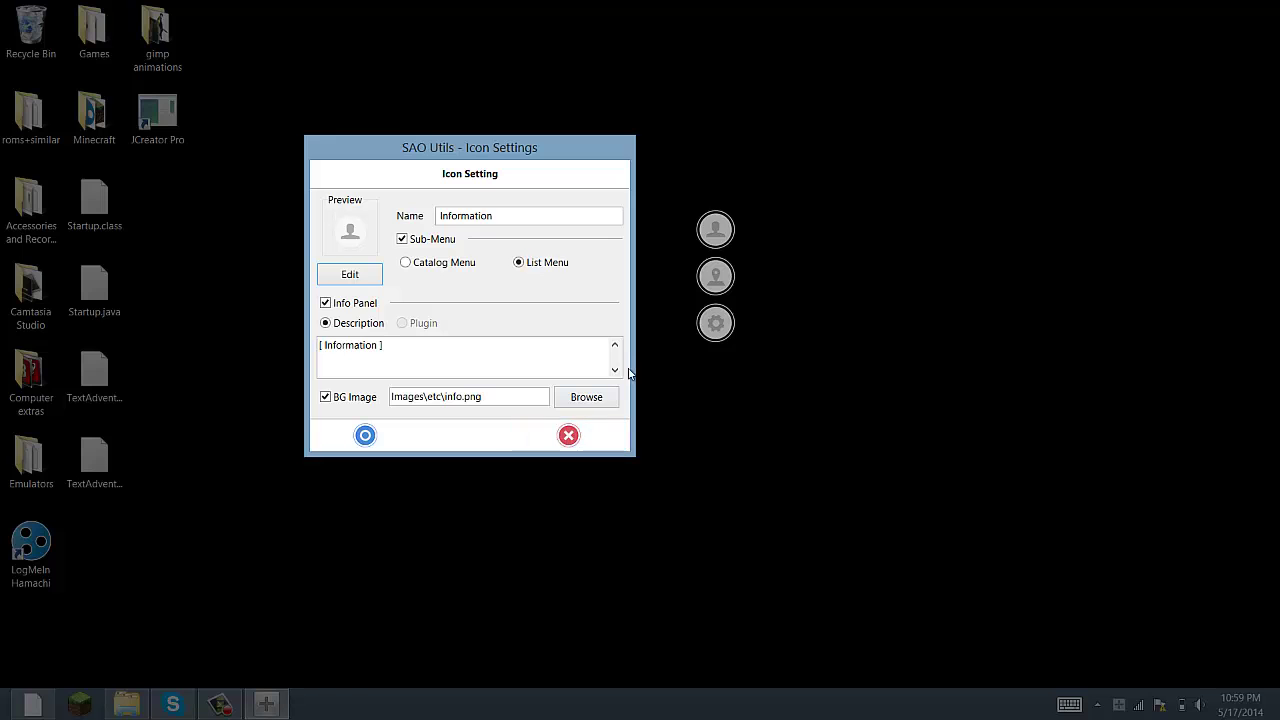
click(567, 435)
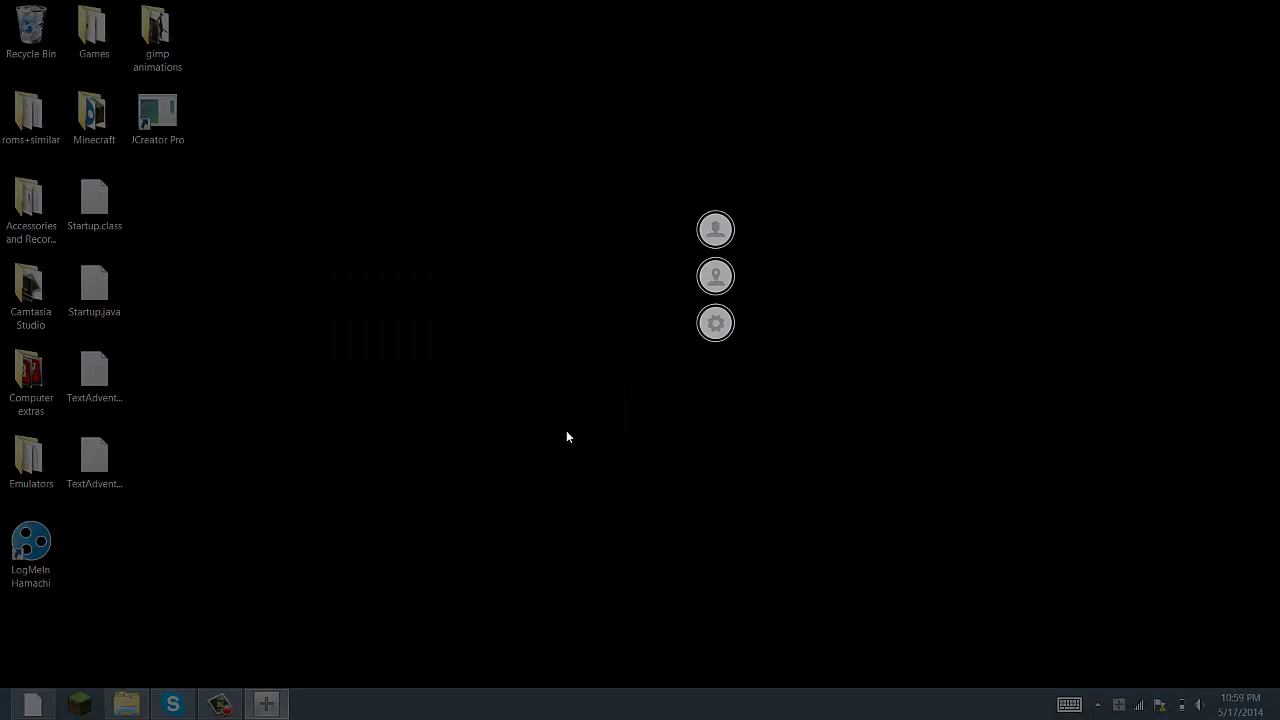
Expand the Information menu, view the Notepad entry's icon settings and cancel them.
click(715, 229)
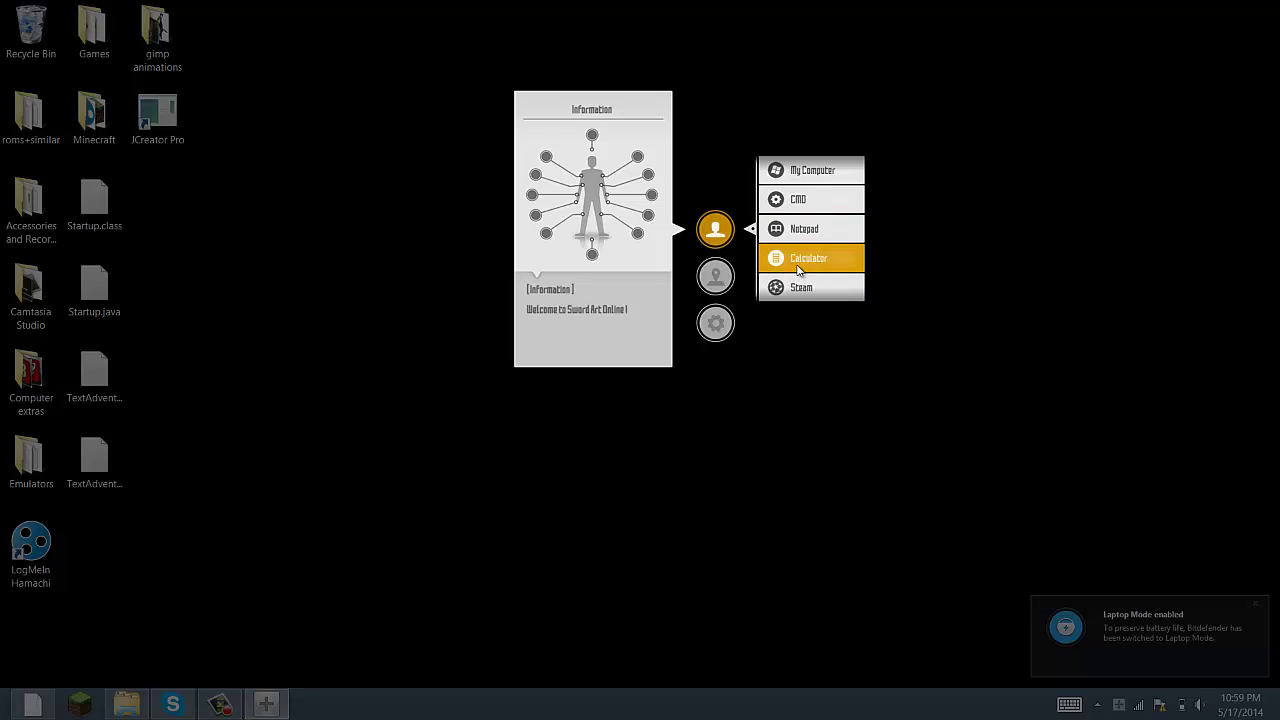
click(803, 231)
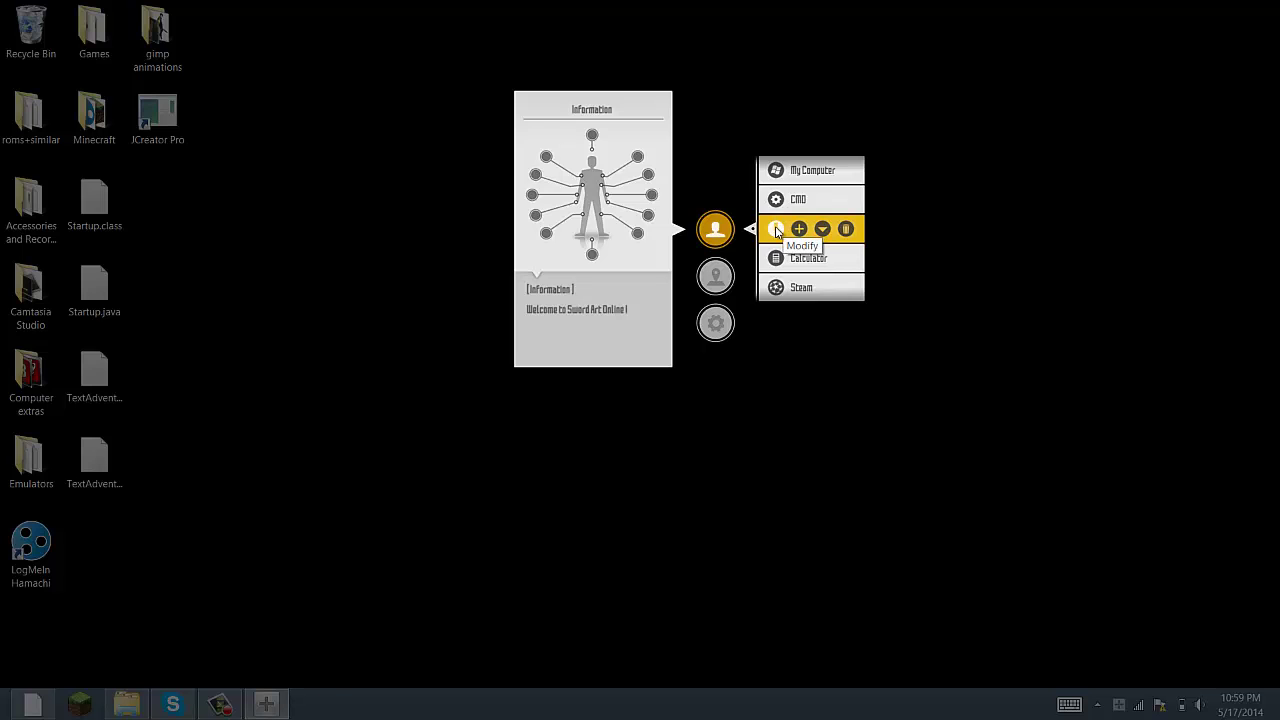
click(778, 231)
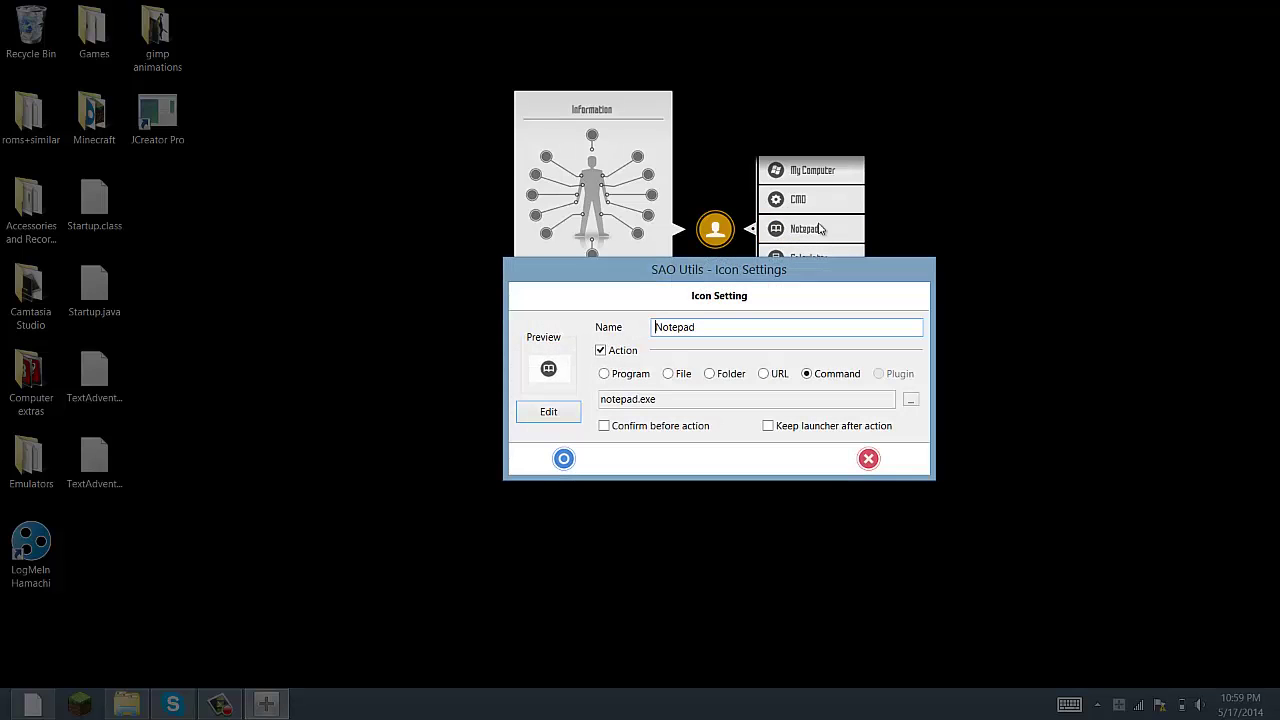
click(868, 458)
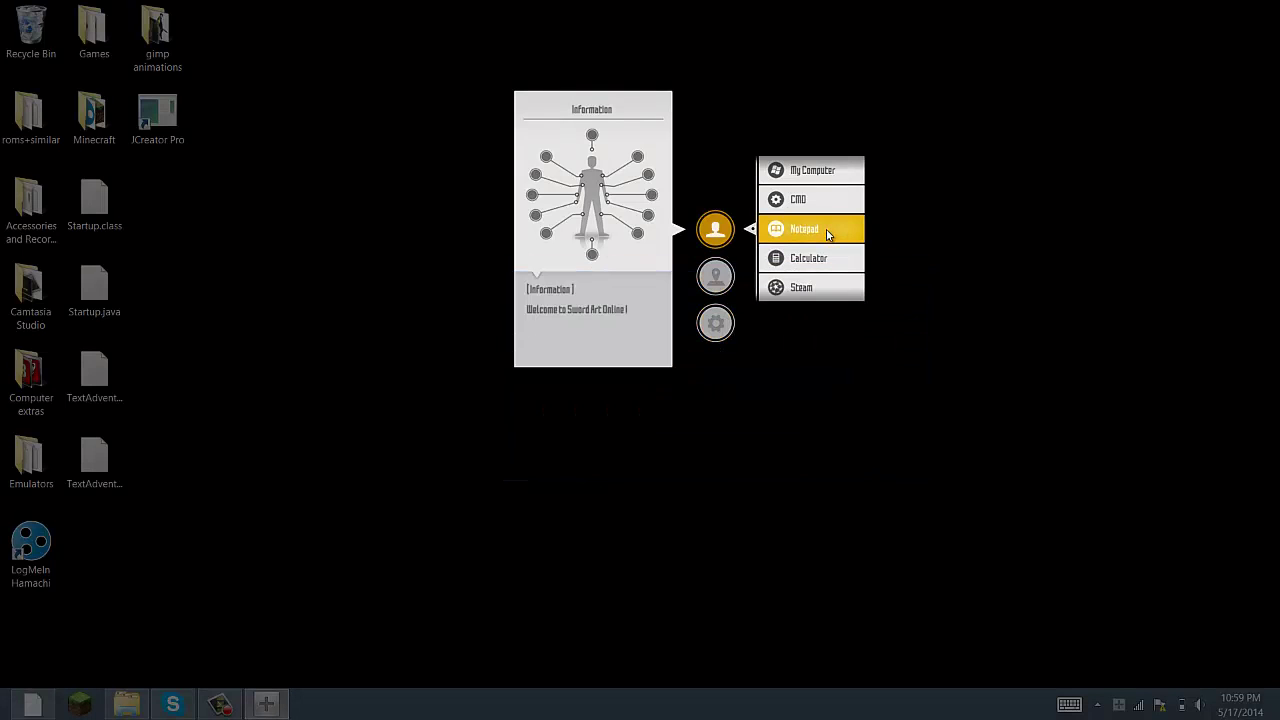
Move the Notepad entry below Calculator in the Information menu and restore the original order.
mouse_move(826, 231)
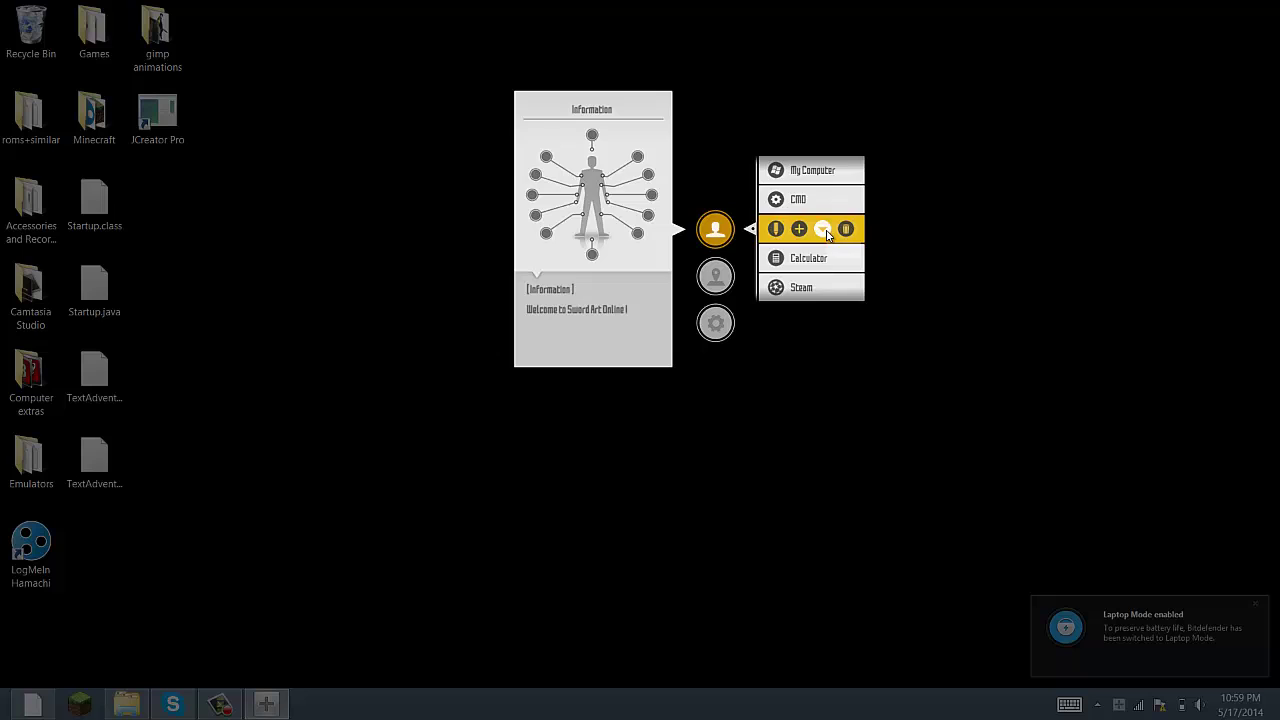
click(823, 230)
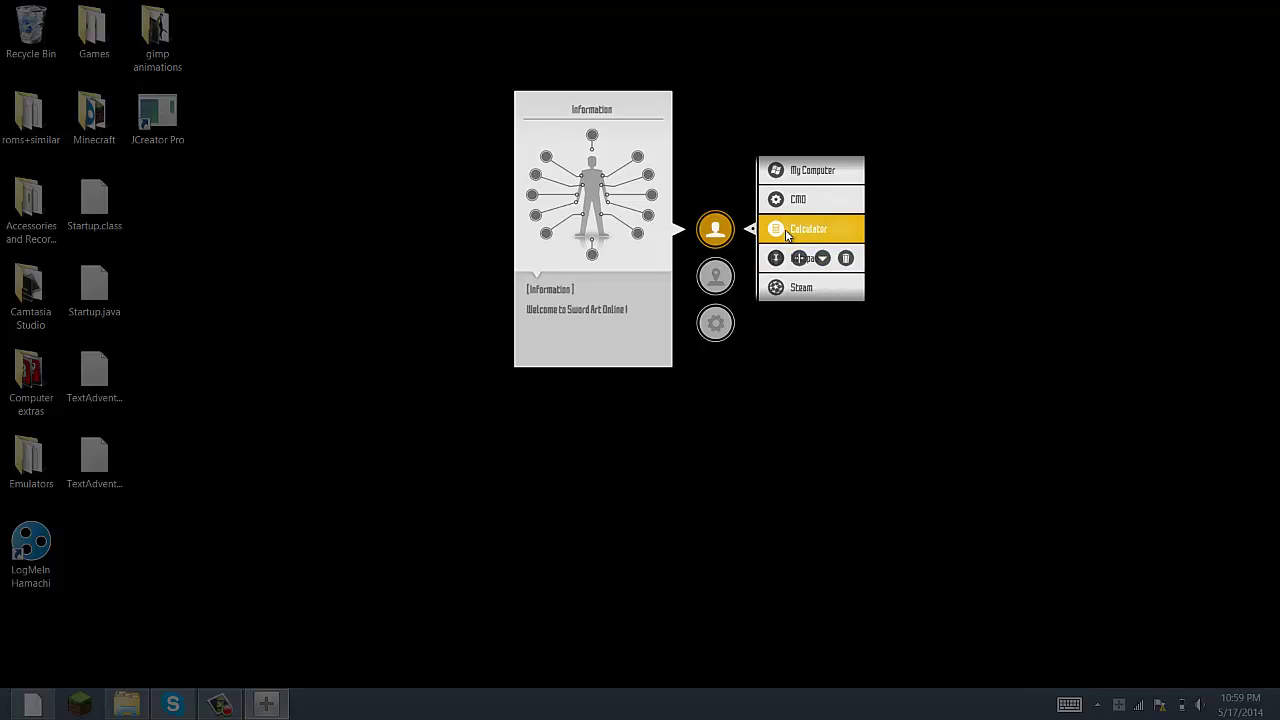
click(823, 229)
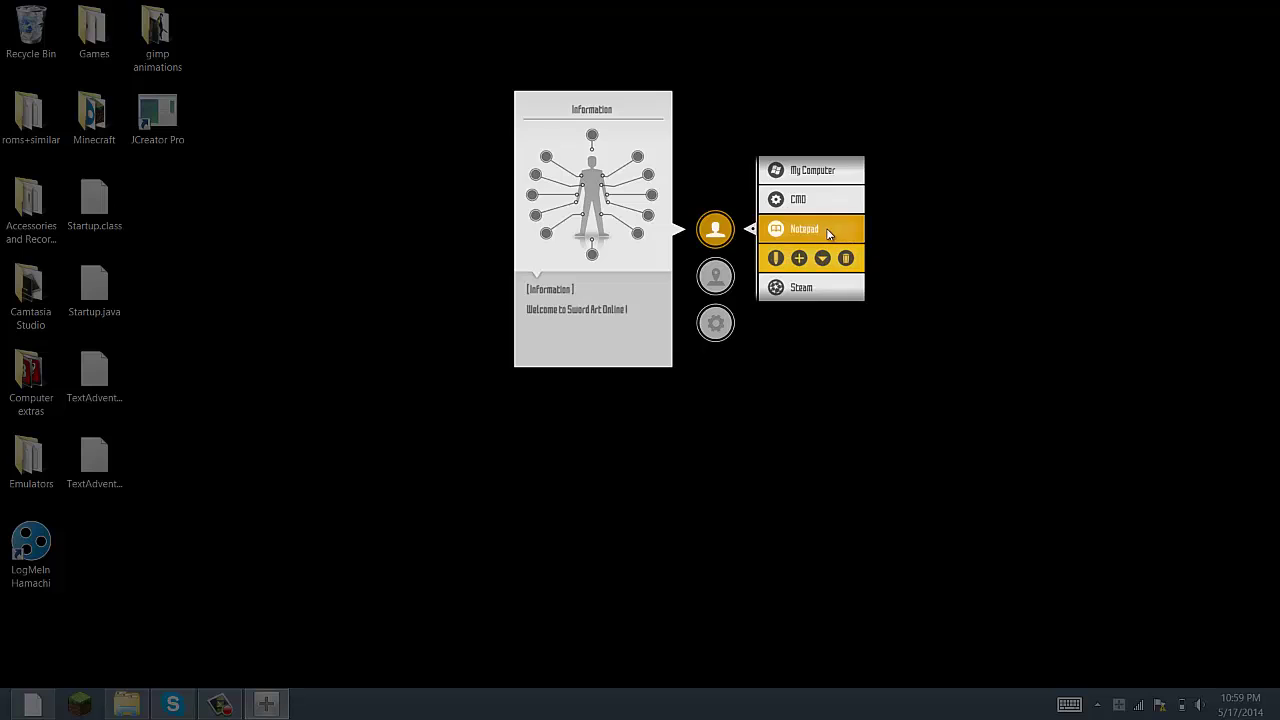
View the icon settings for adding a new entry after Notepad in the Information menu, and cancel them.
mouse_move(820, 229)
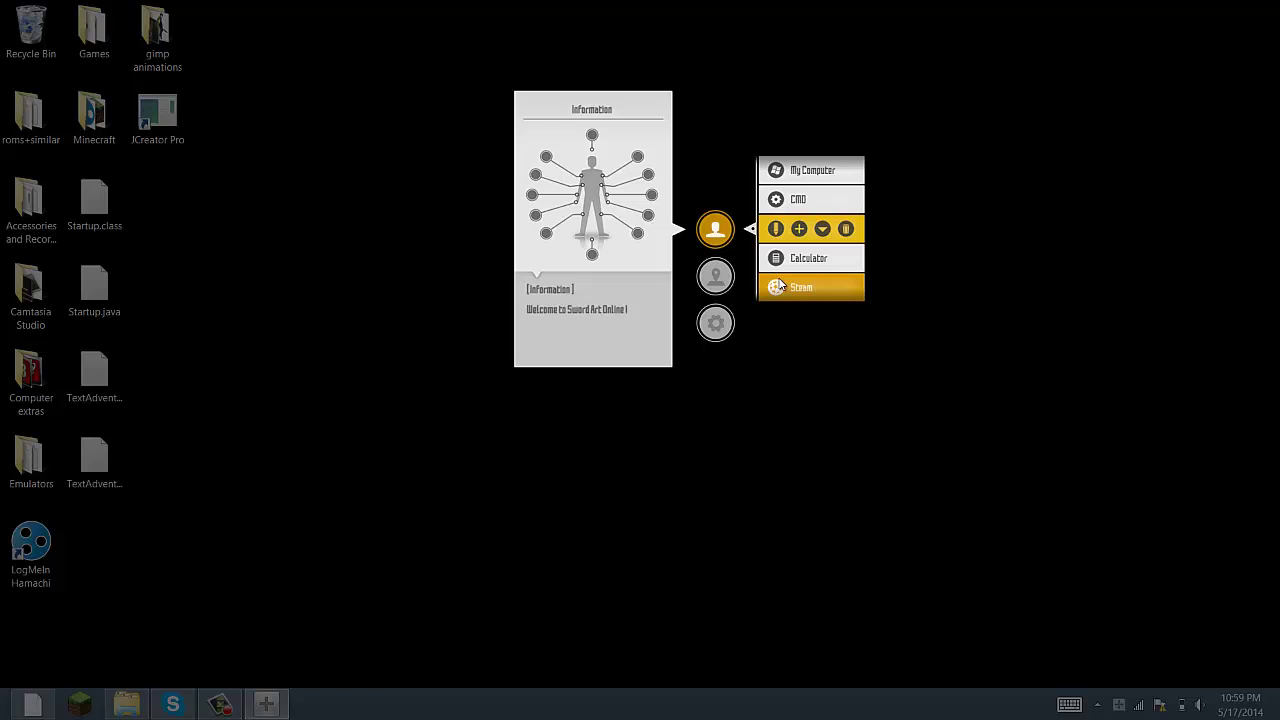
click(800, 229)
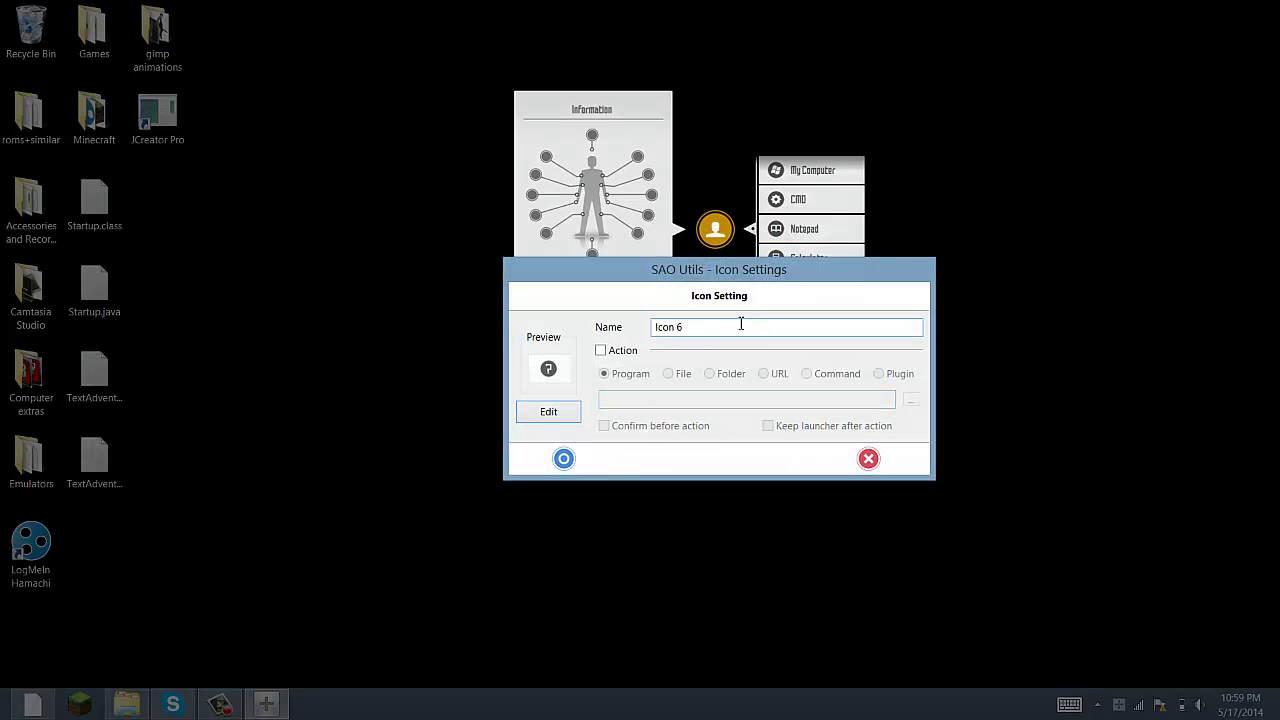
click(864, 458)
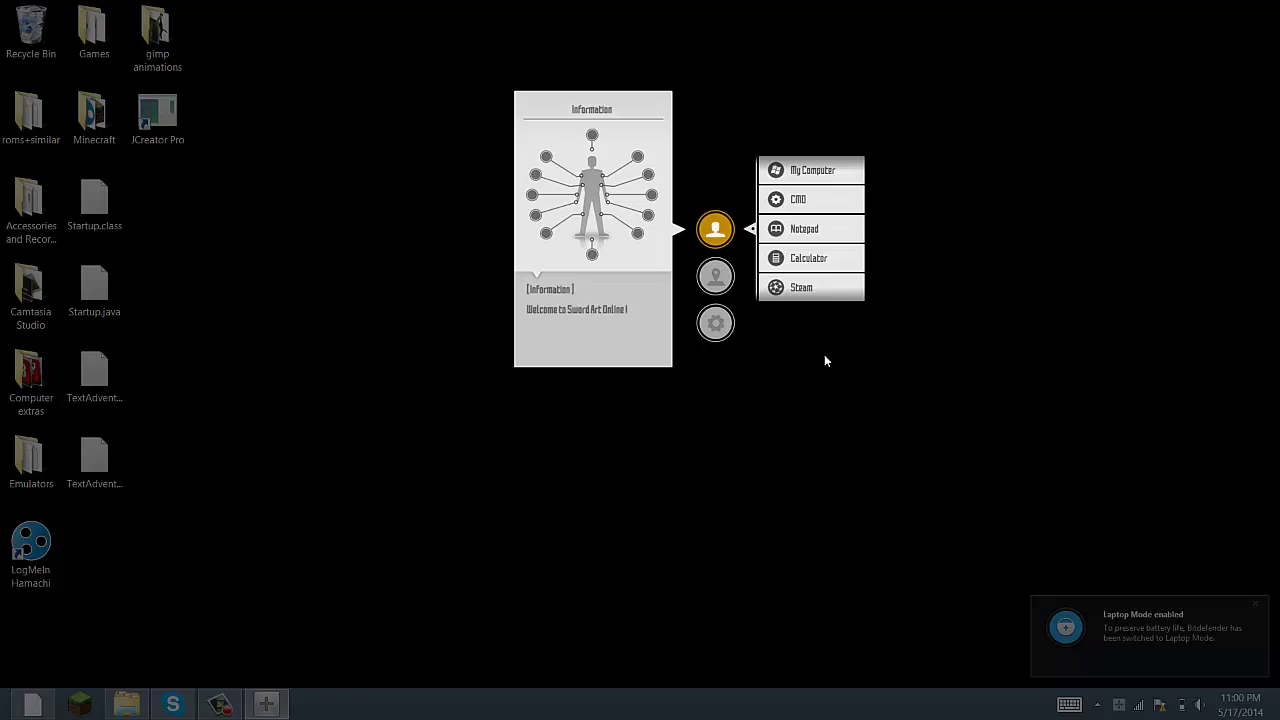
click(812, 288)
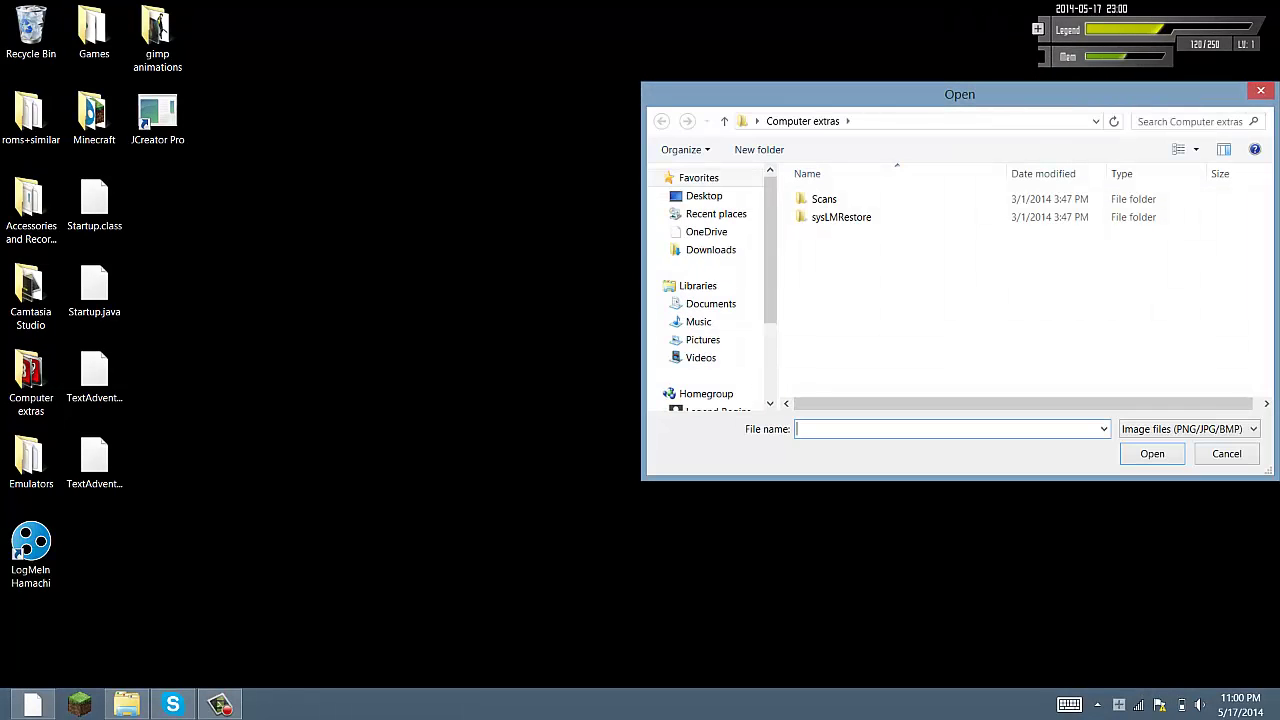
Open the HP-Bar options and set the displayed player name to Kirito.
click(1037, 29)
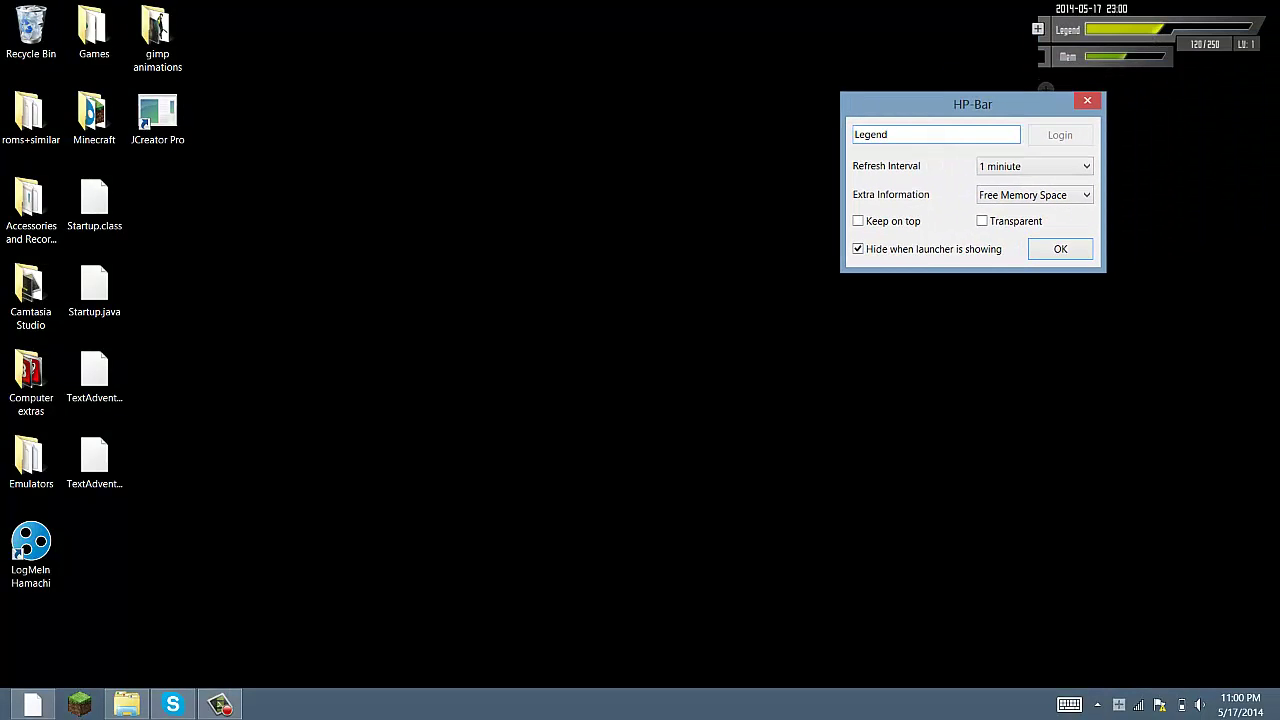
key(BackSpace)
key(BackSpace)
key(BackSpace)
key(BackSpace)
key(BackSpace)
key(BackSpace)
text(Kirito)
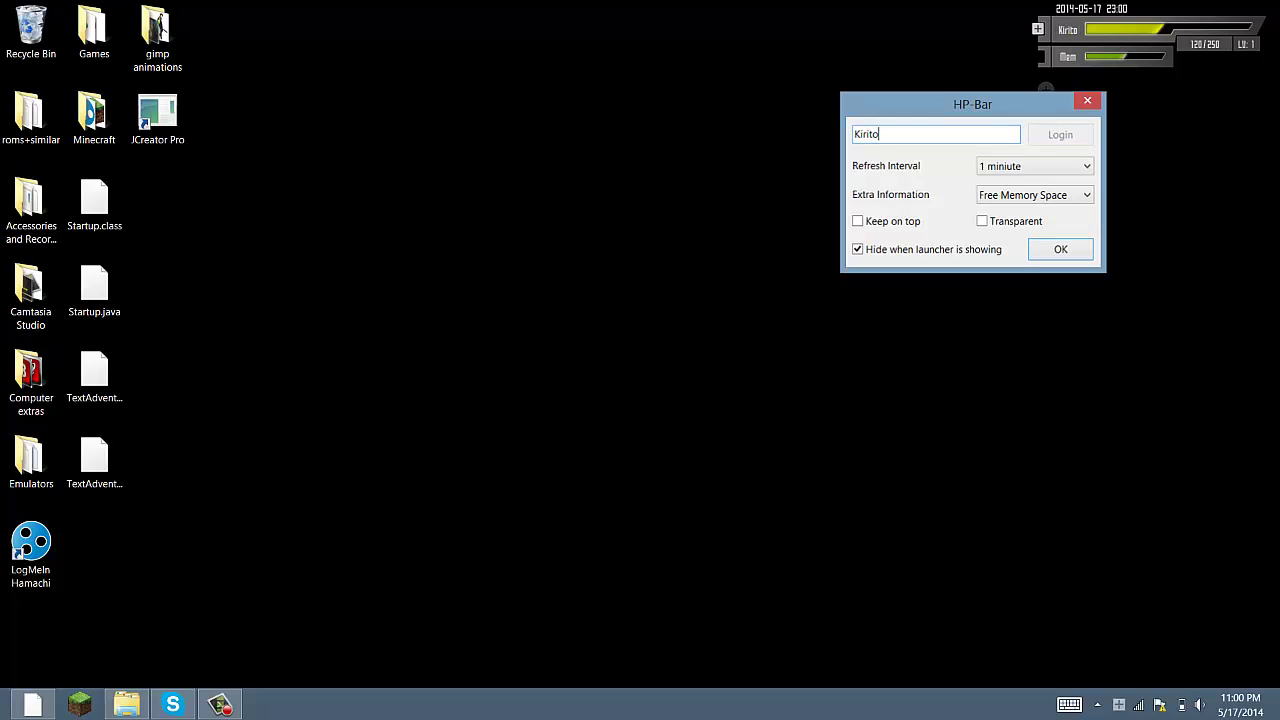
key(Return)
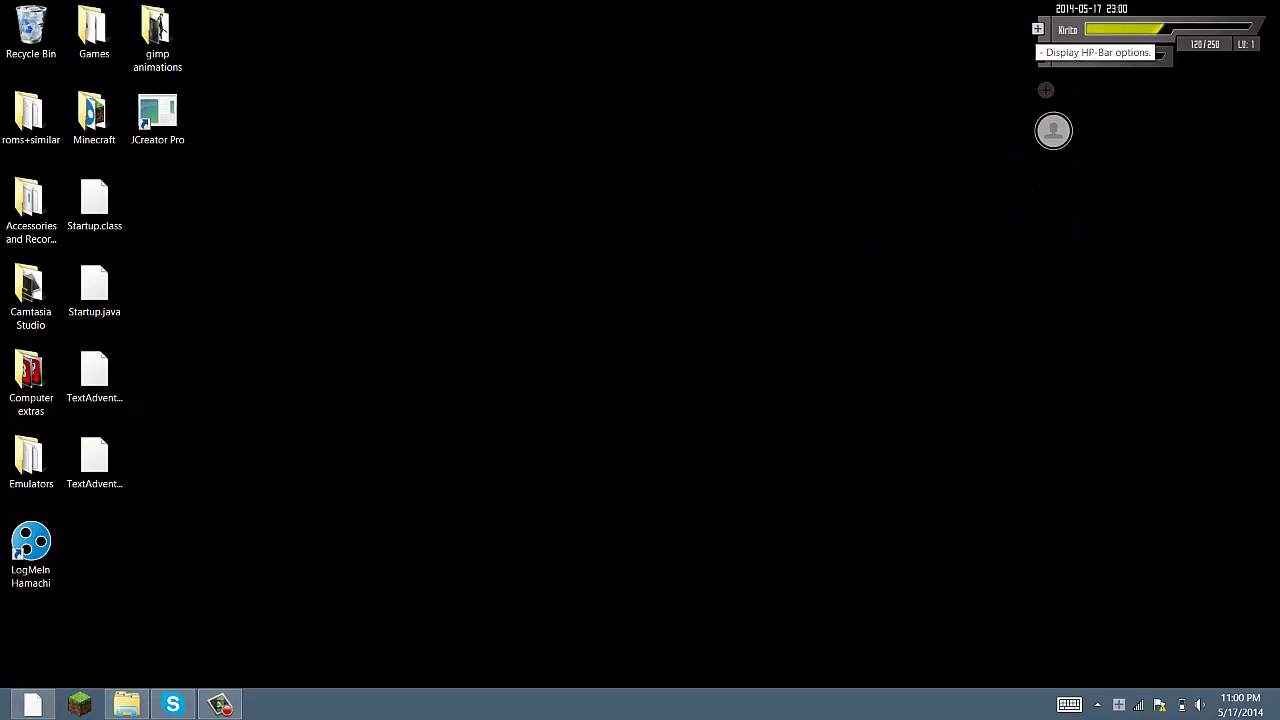
Set the HP-Bar's displayed player name to Legend and nudge the round image widget into line beneath the bar.
click(1037, 29)
text(Legend)
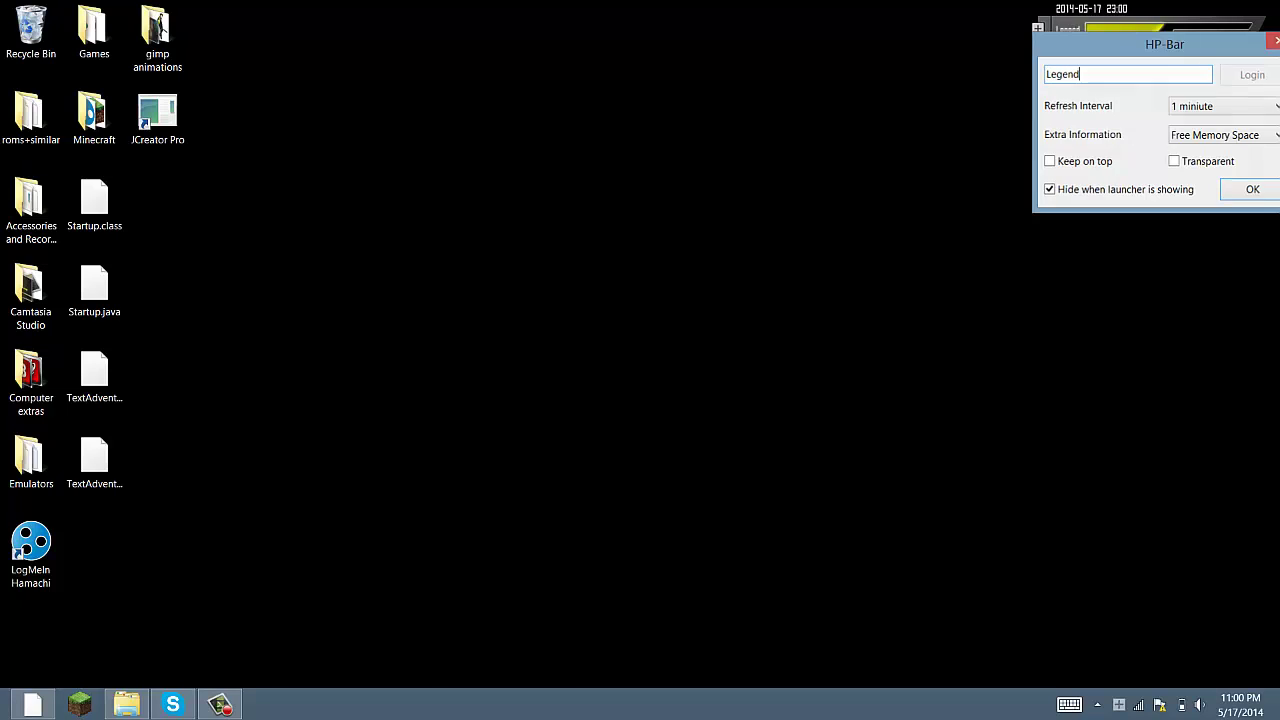
key(Return)
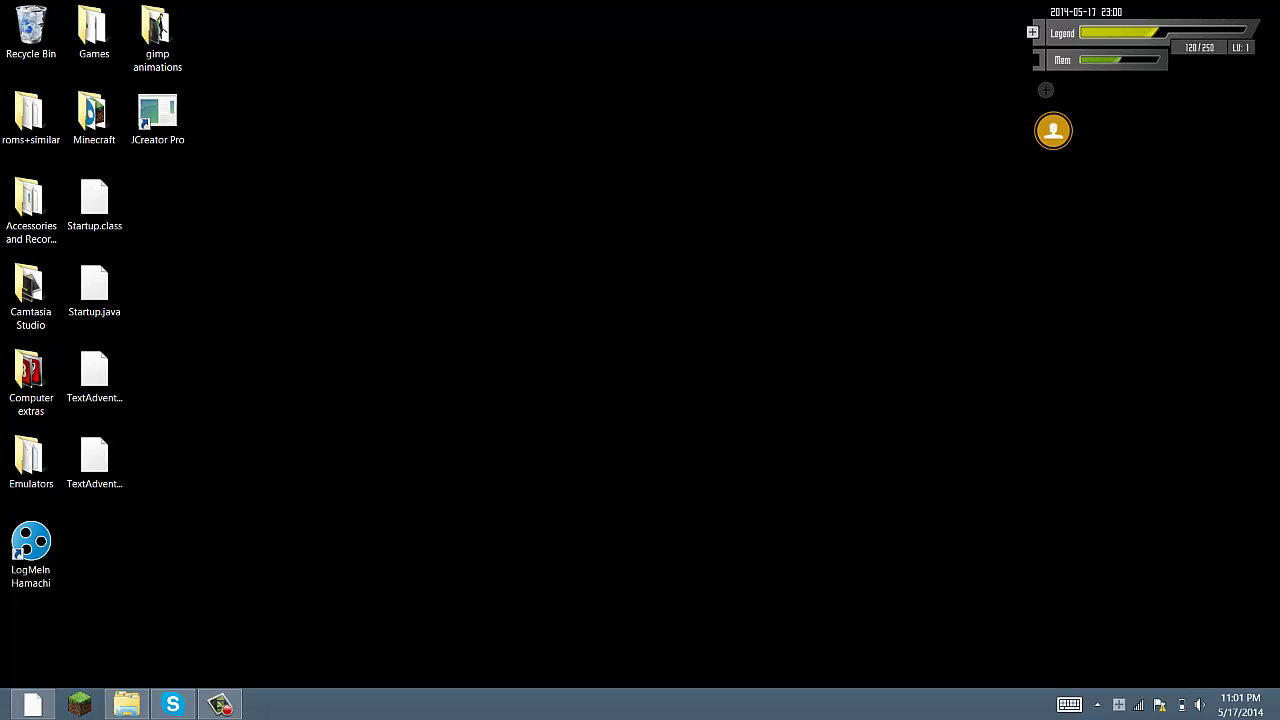
click(1053, 130)
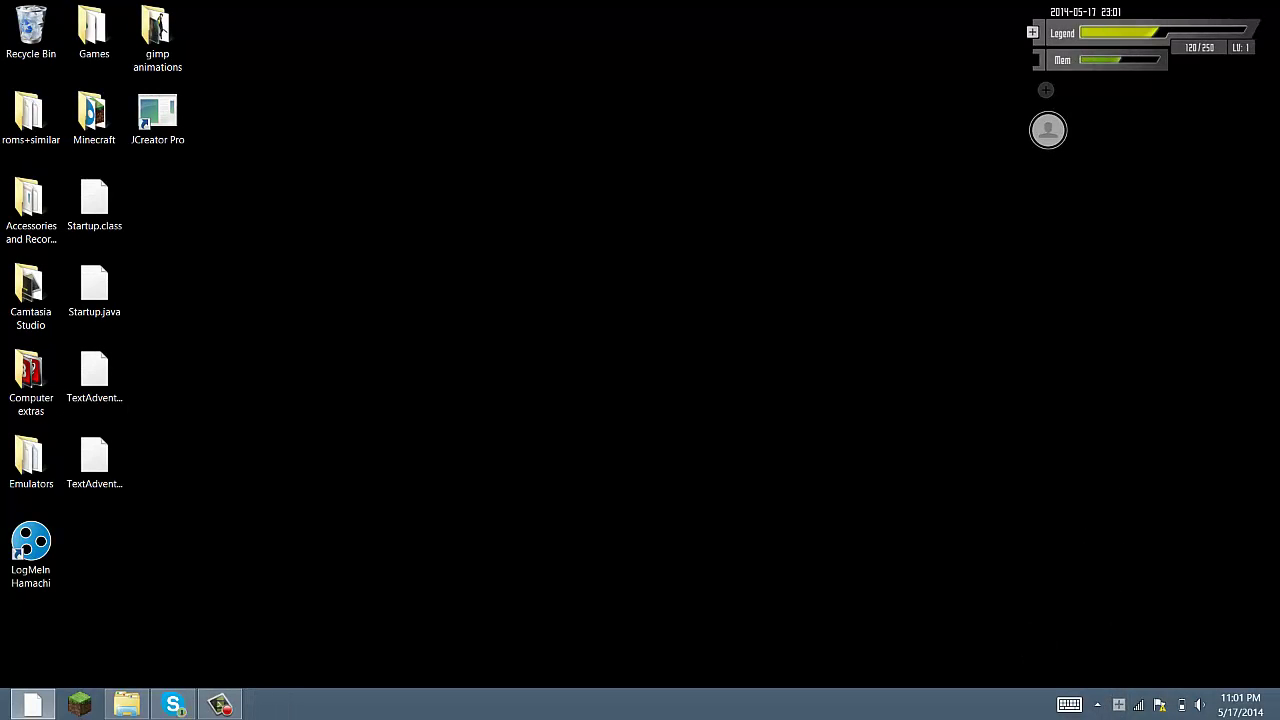
Bring up the main menu, expand its Information submenu and go over the Settings and Plug-ins buttons.
click(1097, 704)
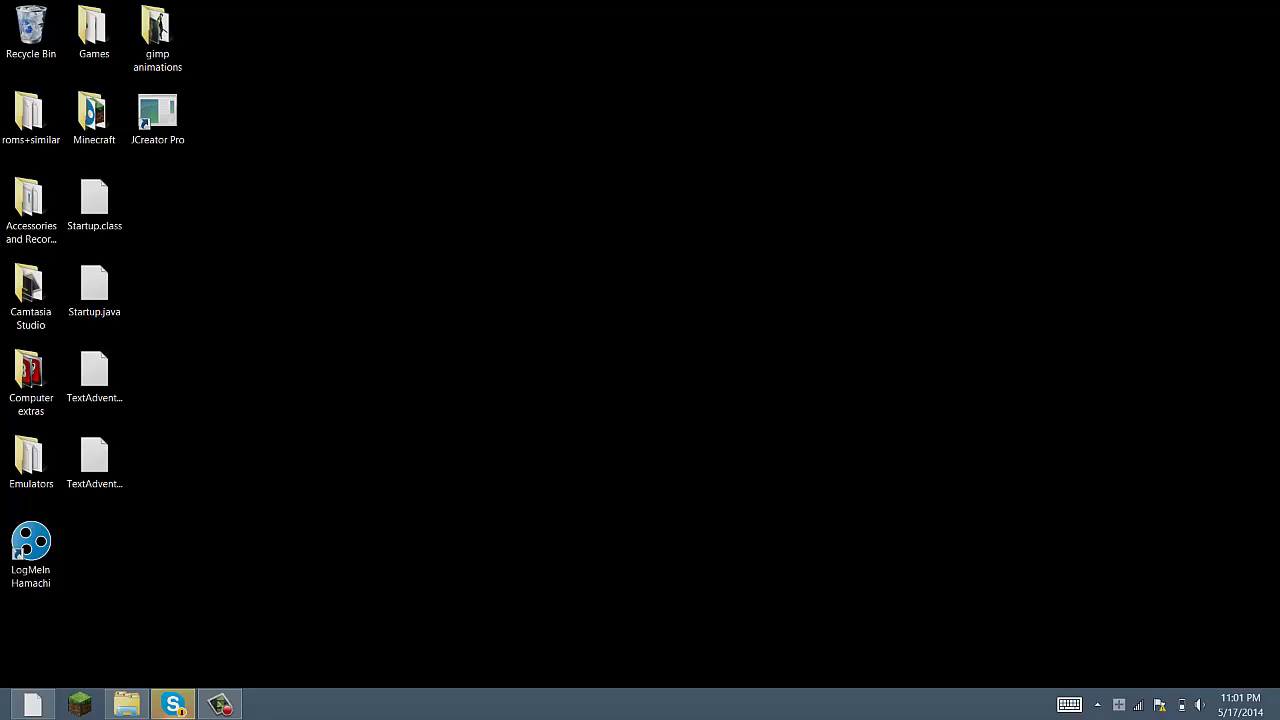
click(592, 400)
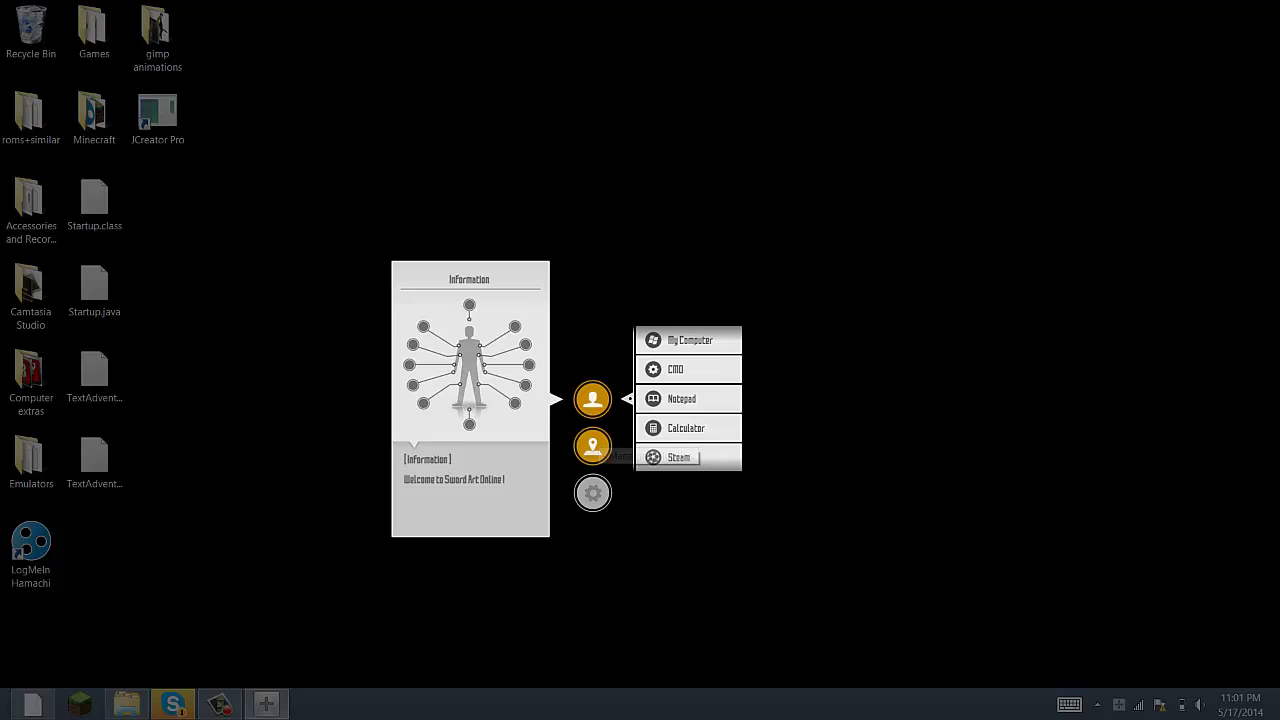
click(592, 492)
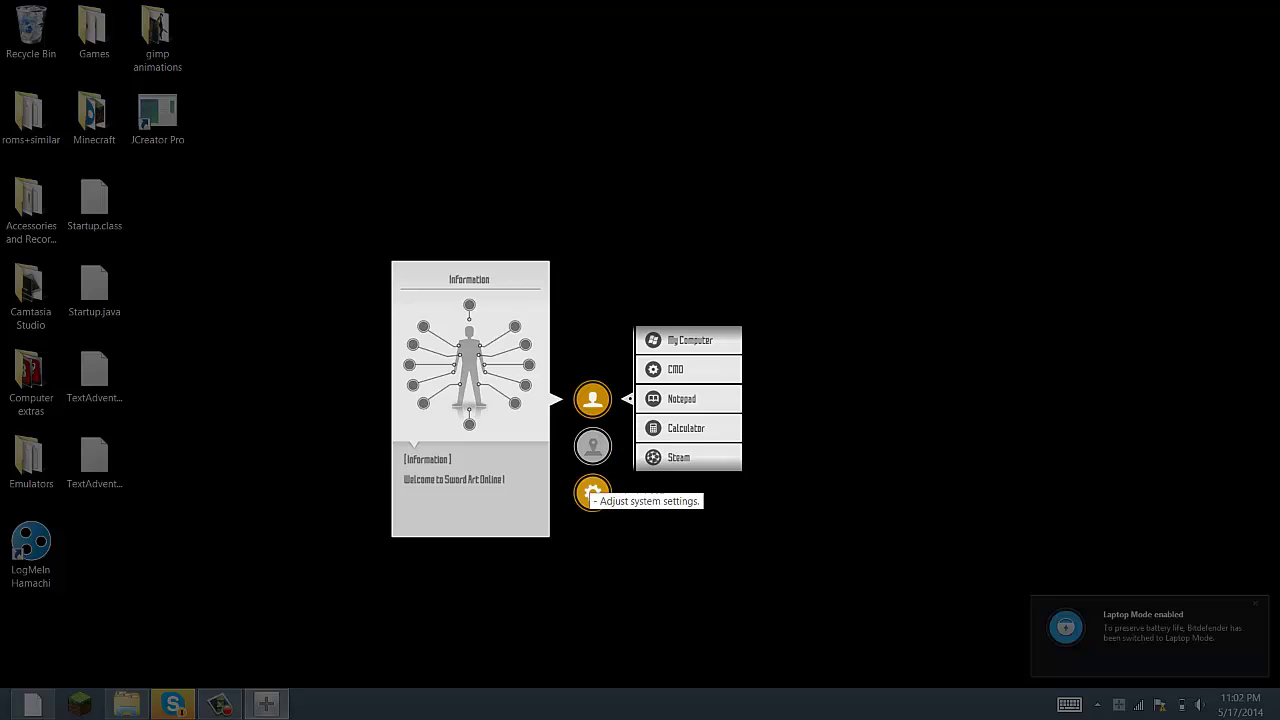
click(592, 492)
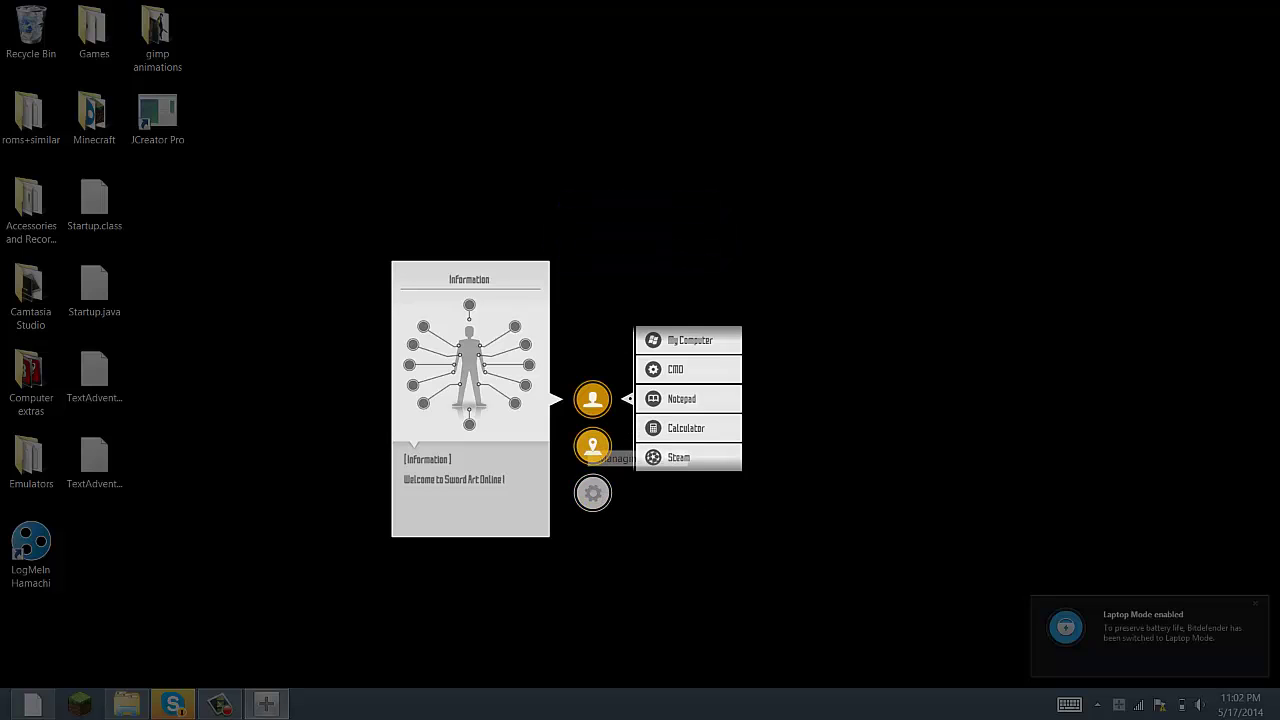
click(592, 446)
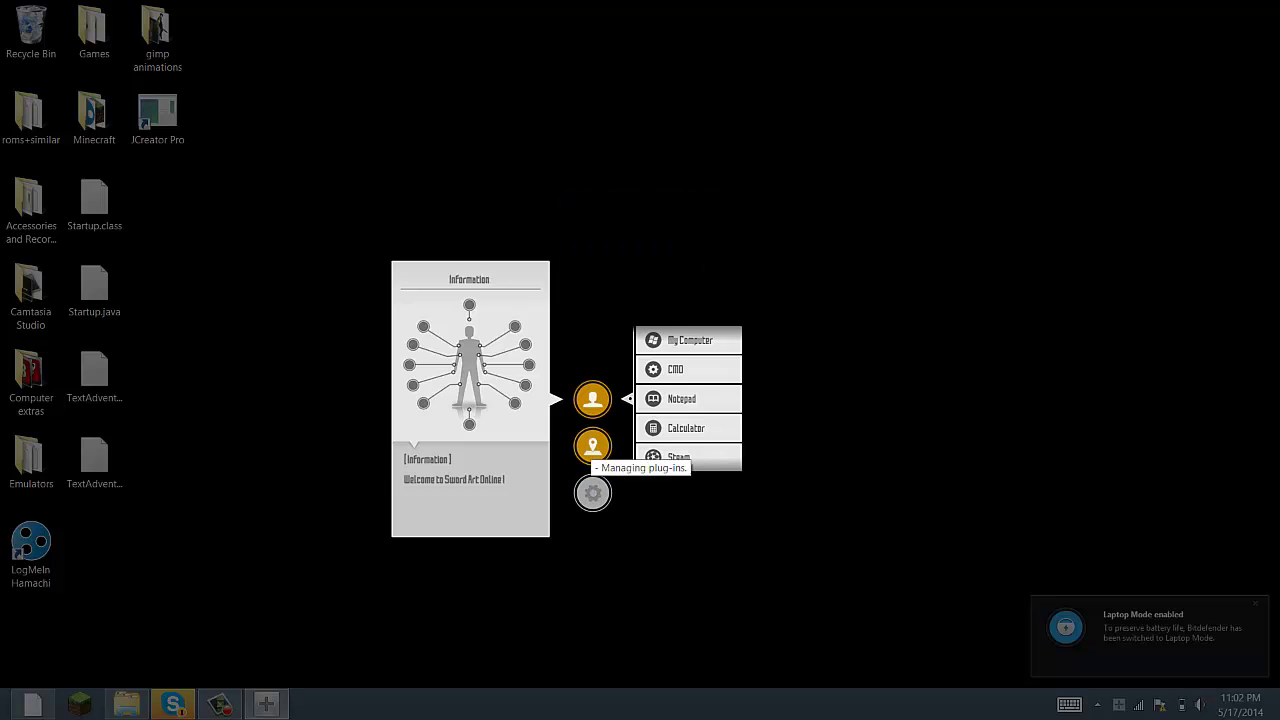
Look through the Plug-ins and Settings submenus of the main menu.
click(592, 446)
click(592, 492)
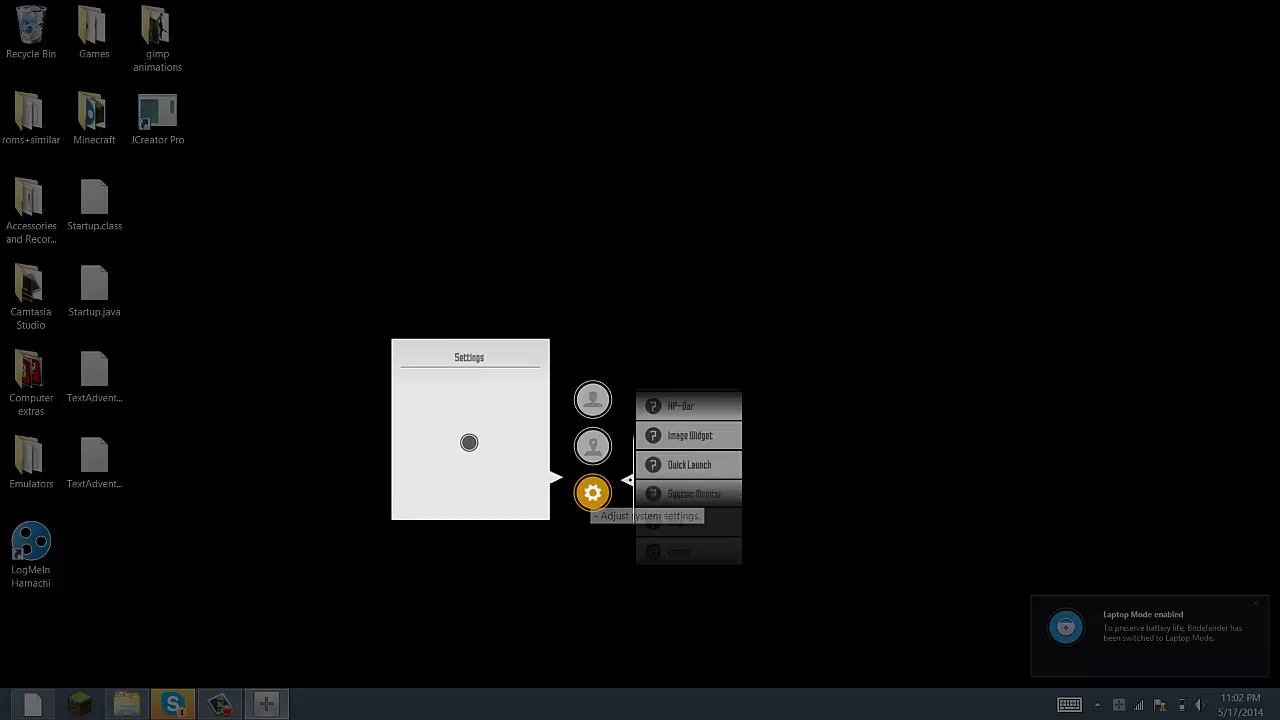
Launch CMD from the Information submenu, run the help command in it, and close the Command Prompt window.
click(592, 399)
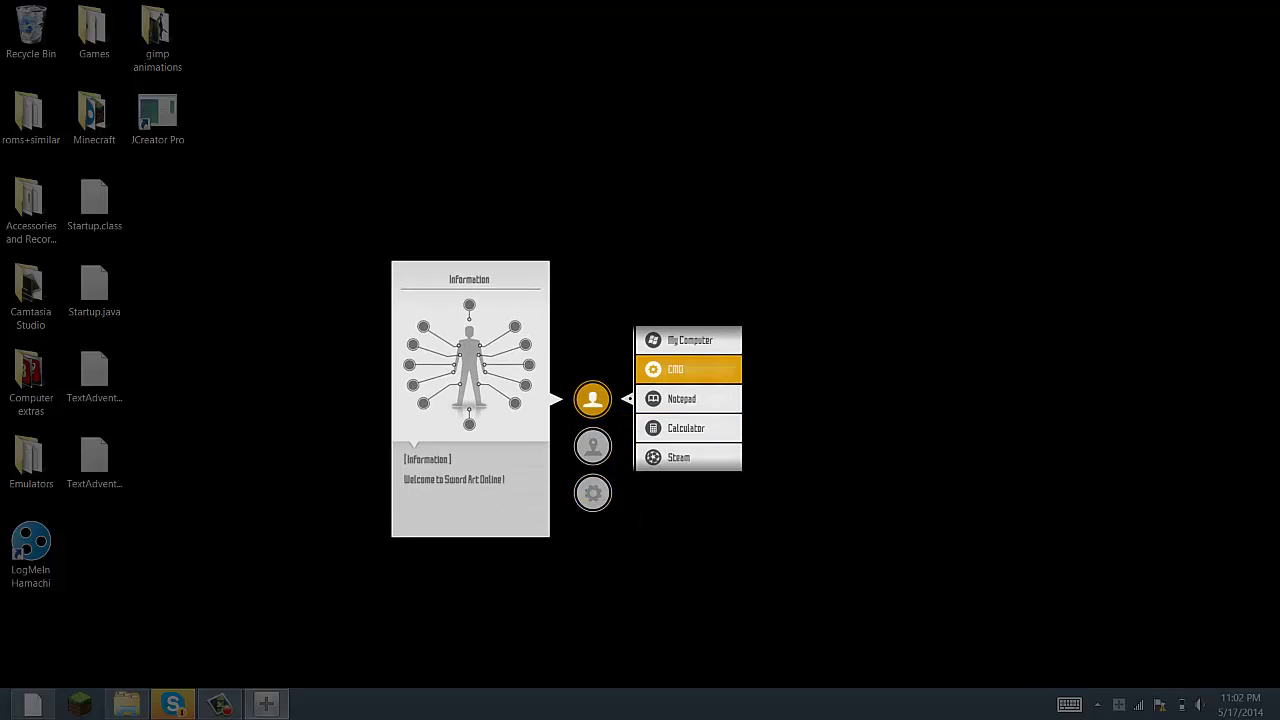
click(688, 369)
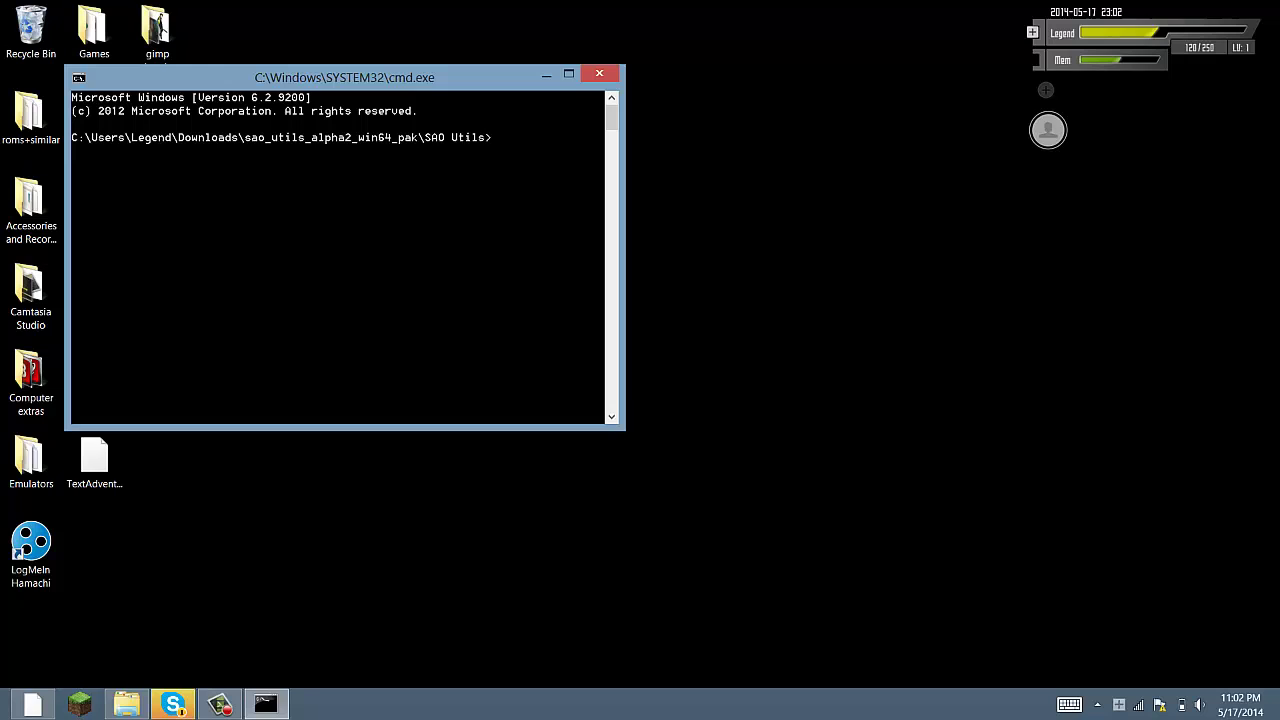
text(help)
key(Return)
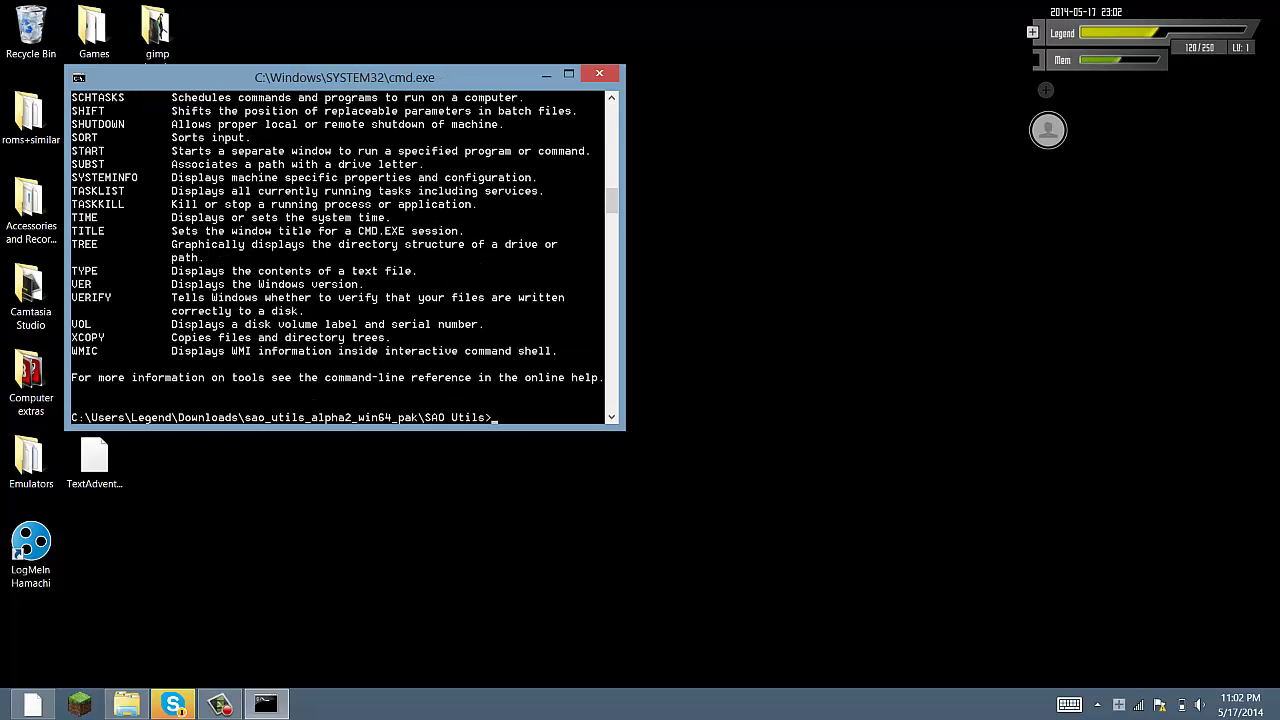
click(599, 74)
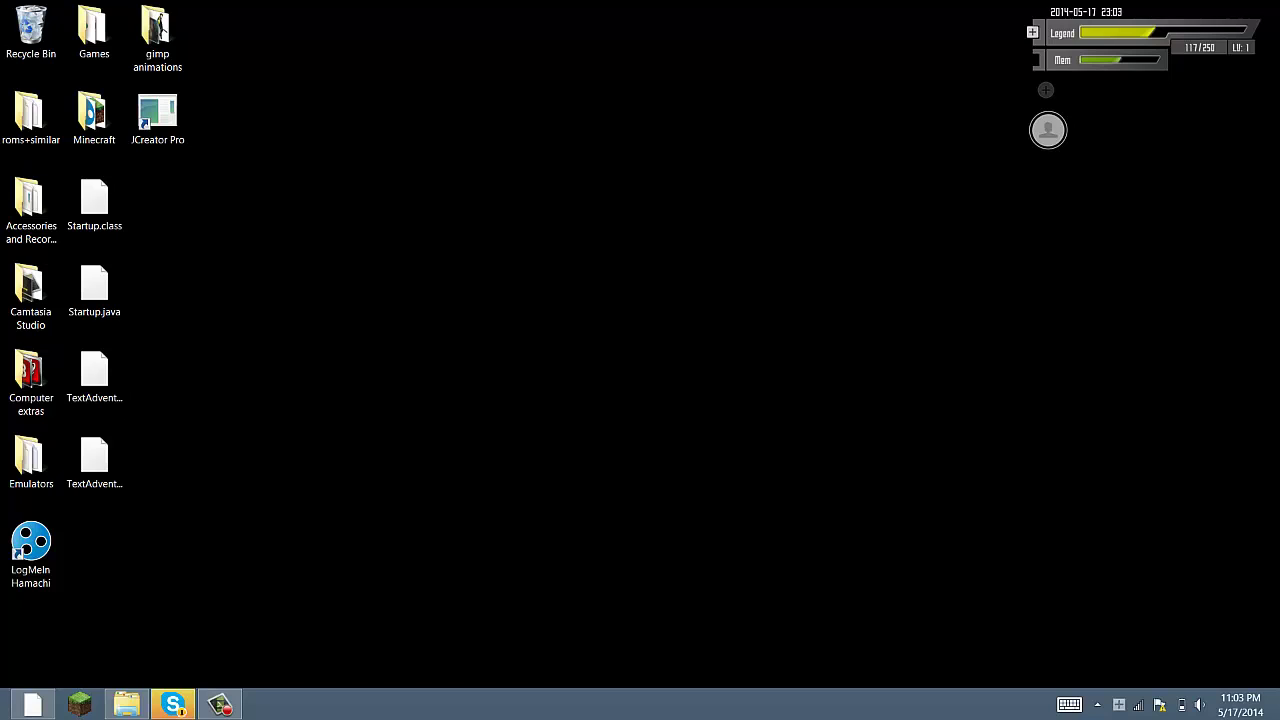
Nudge the HP-Bar slightly up and to the left on the desktop.
mouse_move(1100, 40)
mouse_down()
mouse_move(68, 27)
mouse_move(87, 43)
mouse_move(572, 57)
mouse_move(1044, 5)
mouse_move(1137, 17)
mouse_move(1103, 33)
mouse_up()
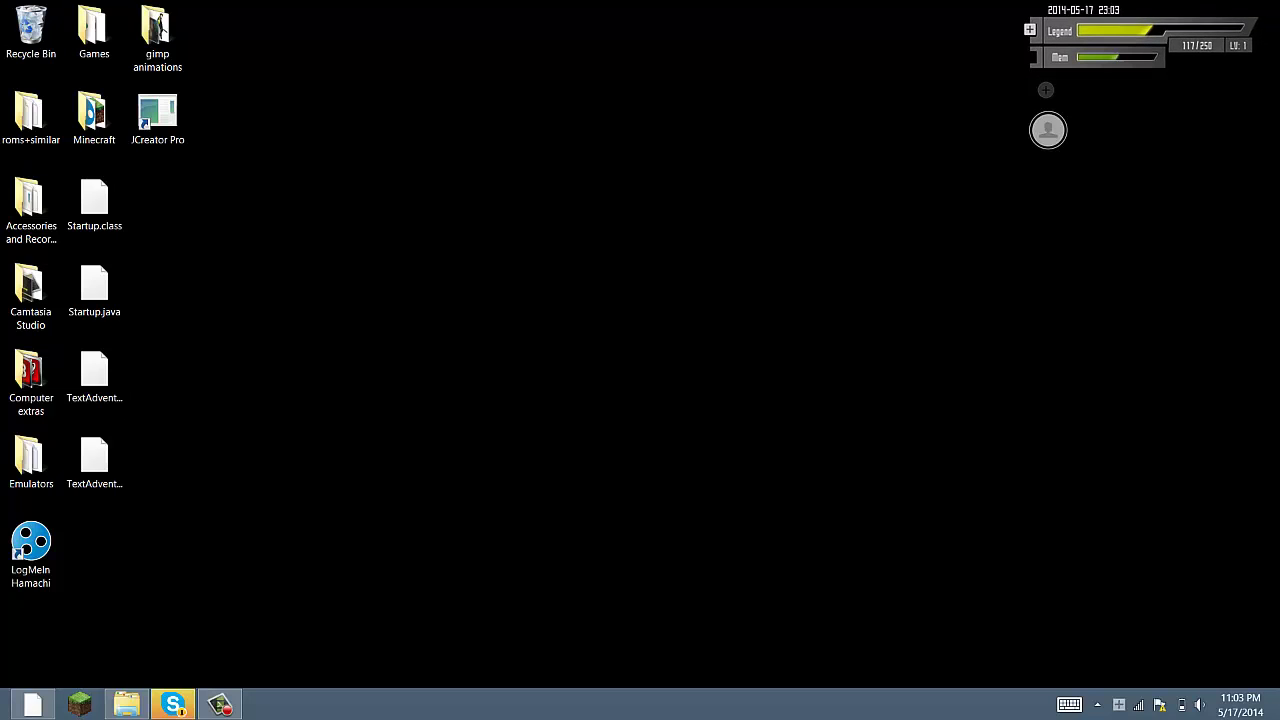